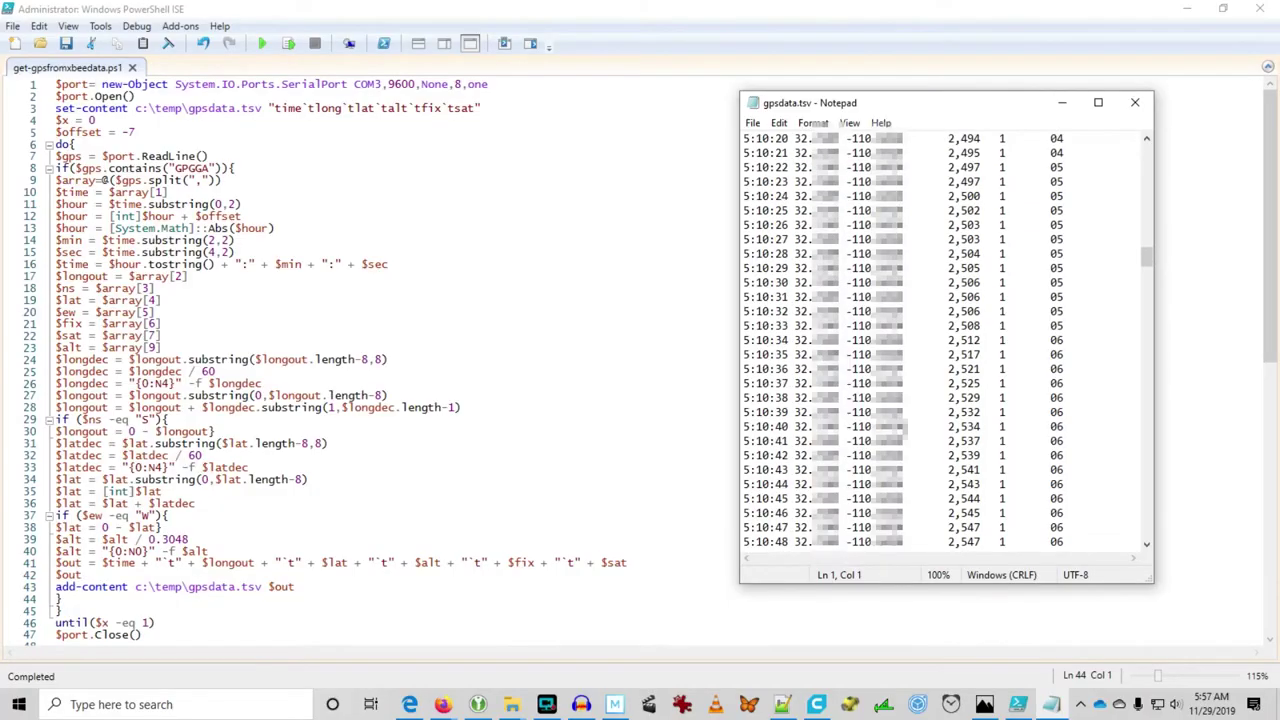
Scroll the gpsdata.tsv log through the fixes near 5:13, then return to the PowerShell logging script
{"action": "scroll", "coordinate": [945, 340], "scroll_direction": "down", "scroll_amount": 16}
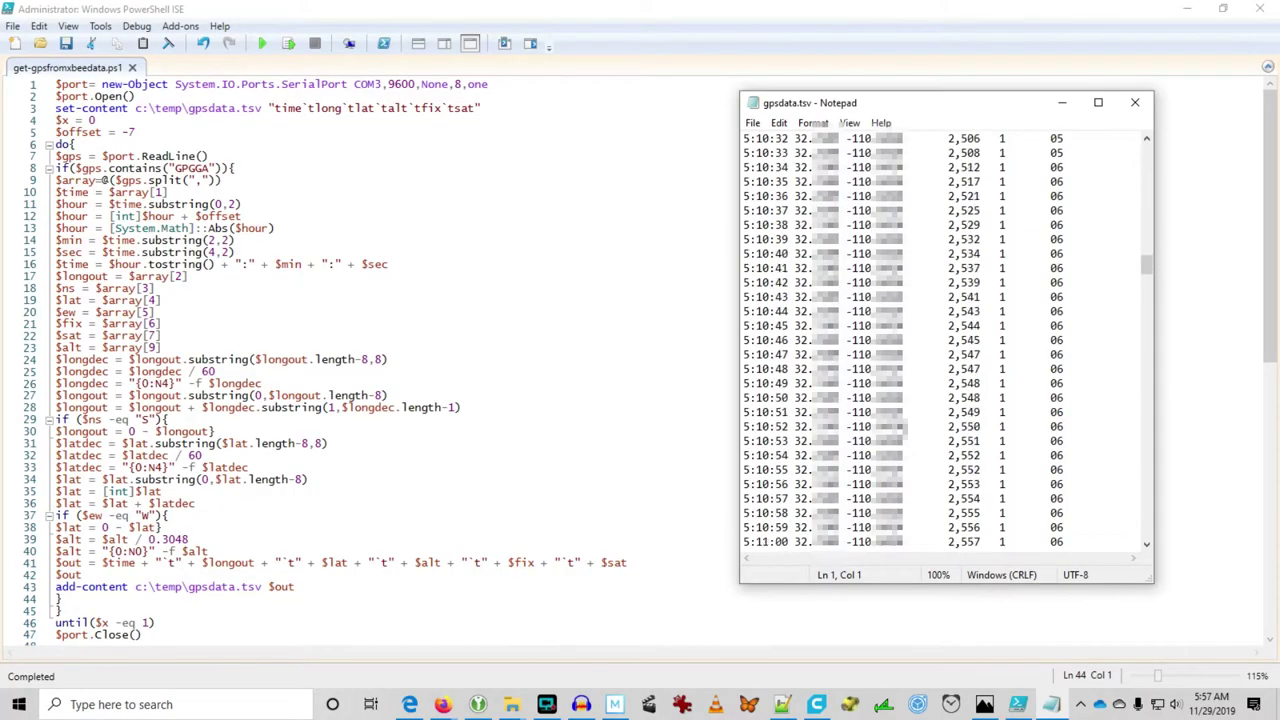
{"action": "scroll", "coordinate": [945, 340], "scroll_direction": "down", "scroll_amount": 14}
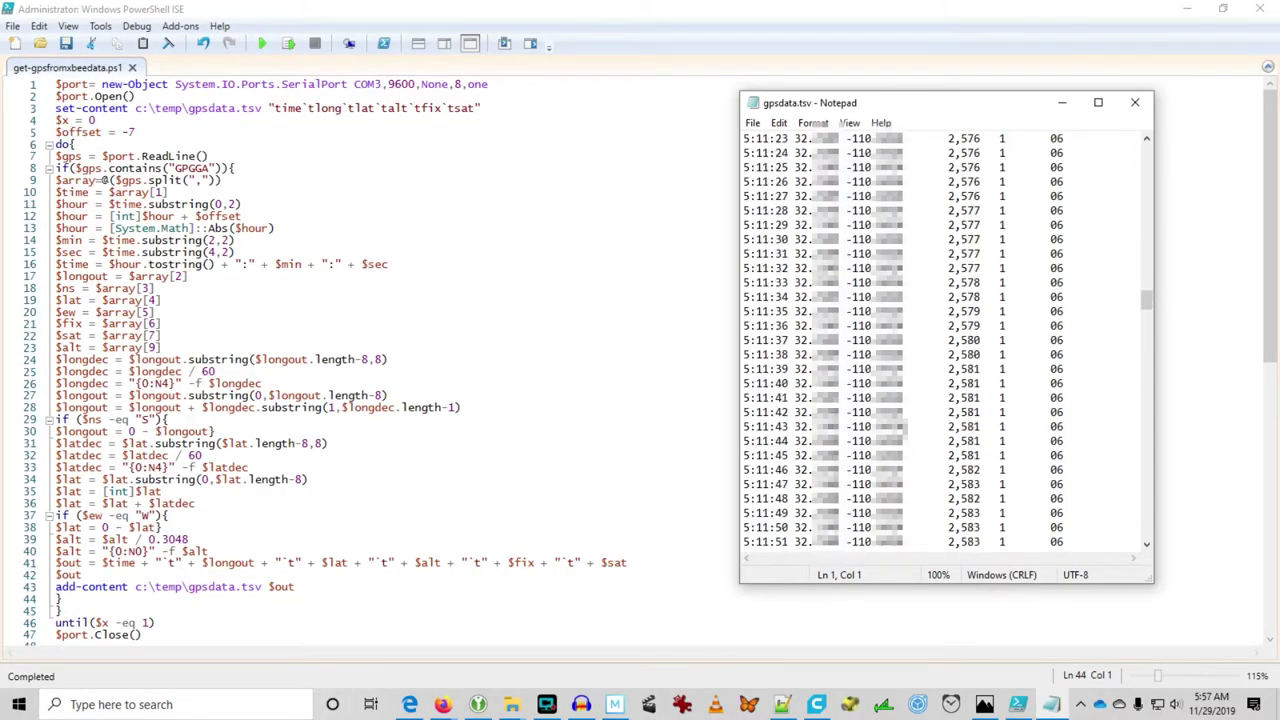
{"action": "scroll", "coordinate": [945, 340], "scroll_direction": "down", "scroll_amount": 20}
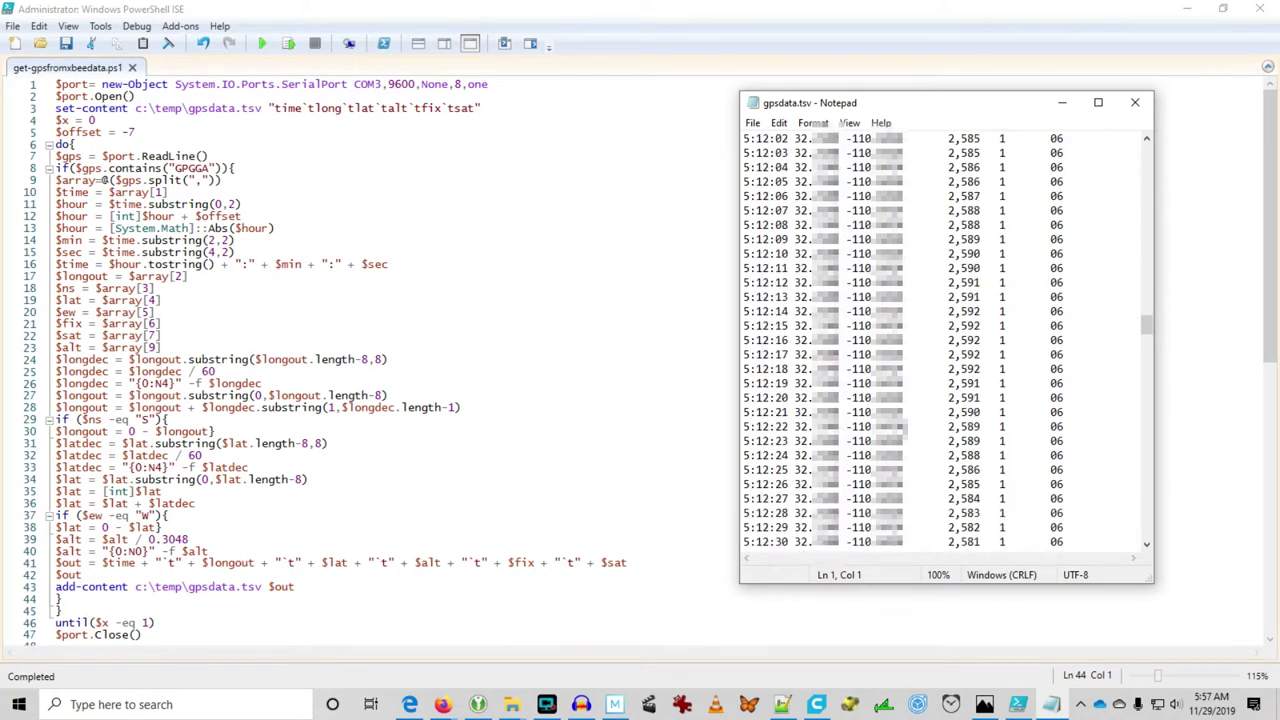
{"action": "scroll", "coordinate": [910, 424], "scroll_direction": "down", "scroll_amount": 10}
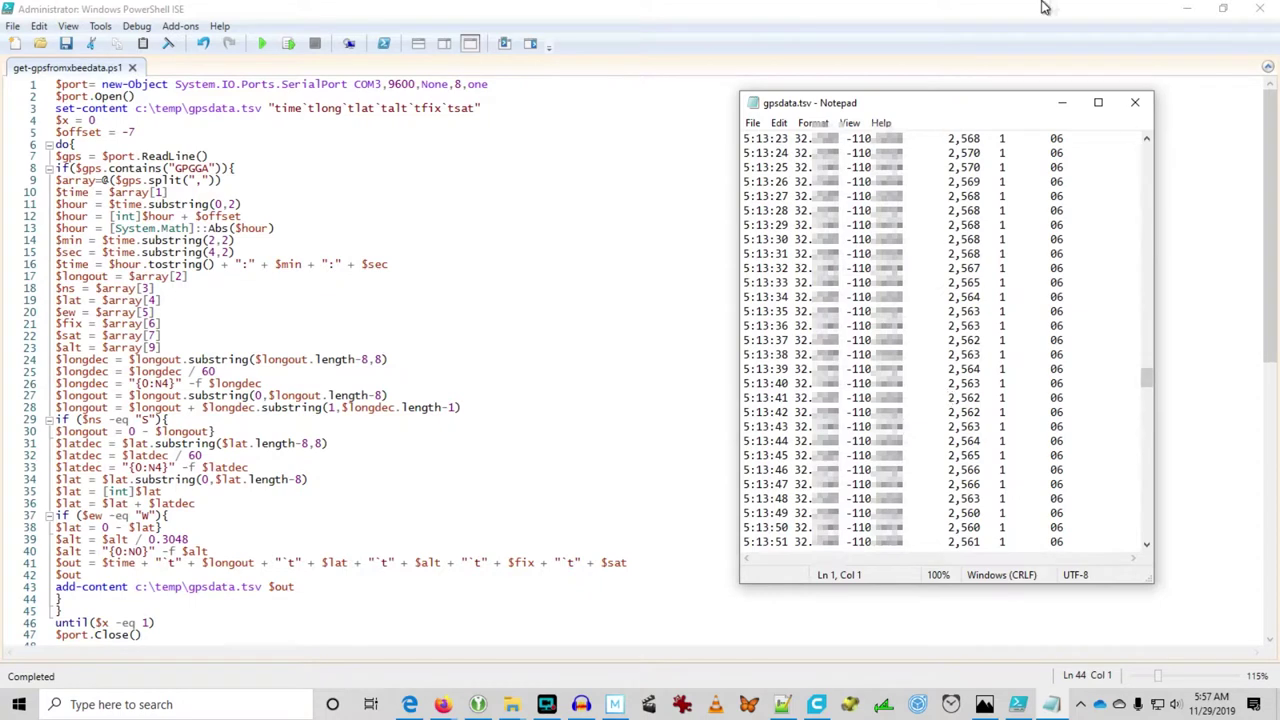
{"action": "left_click", "coordinate": [546, 705]}
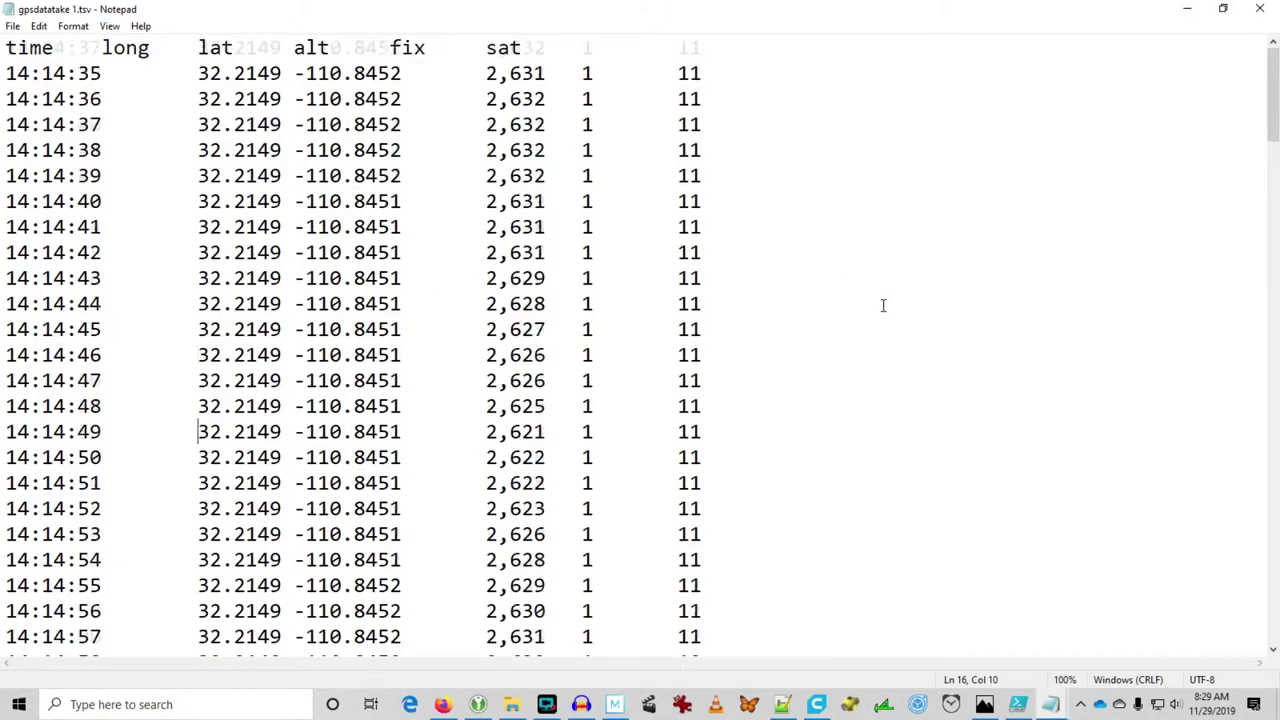
Scroll down through the rest of the gpsdatatake 1.tsv log to its end
{"action": "scroll", "coordinate": [883, 305], "scroll_direction": "down", "scroll_amount": 8}
{"action": "scroll", "coordinate": [883, 305], "scroll_direction": "down", "scroll_amount": 14}
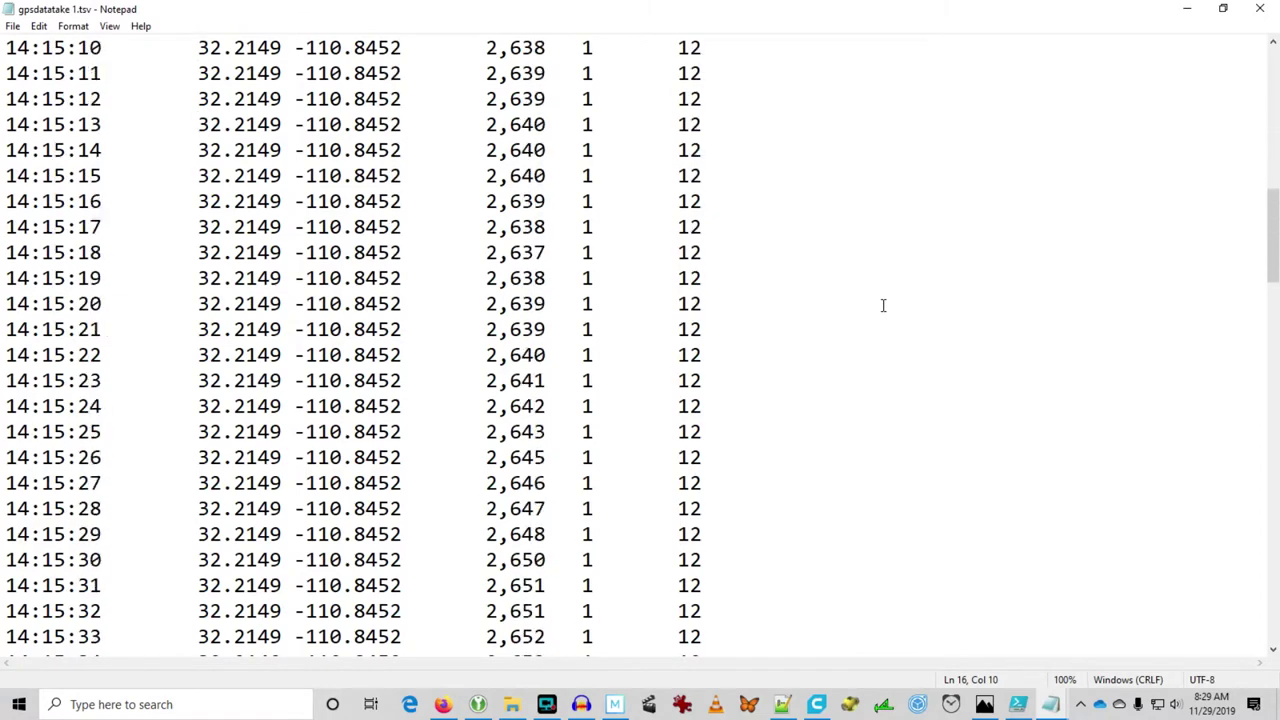
{"action": "scroll", "coordinate": [883, 305], "scroll_direction": "down", "scroll_amount": 8}
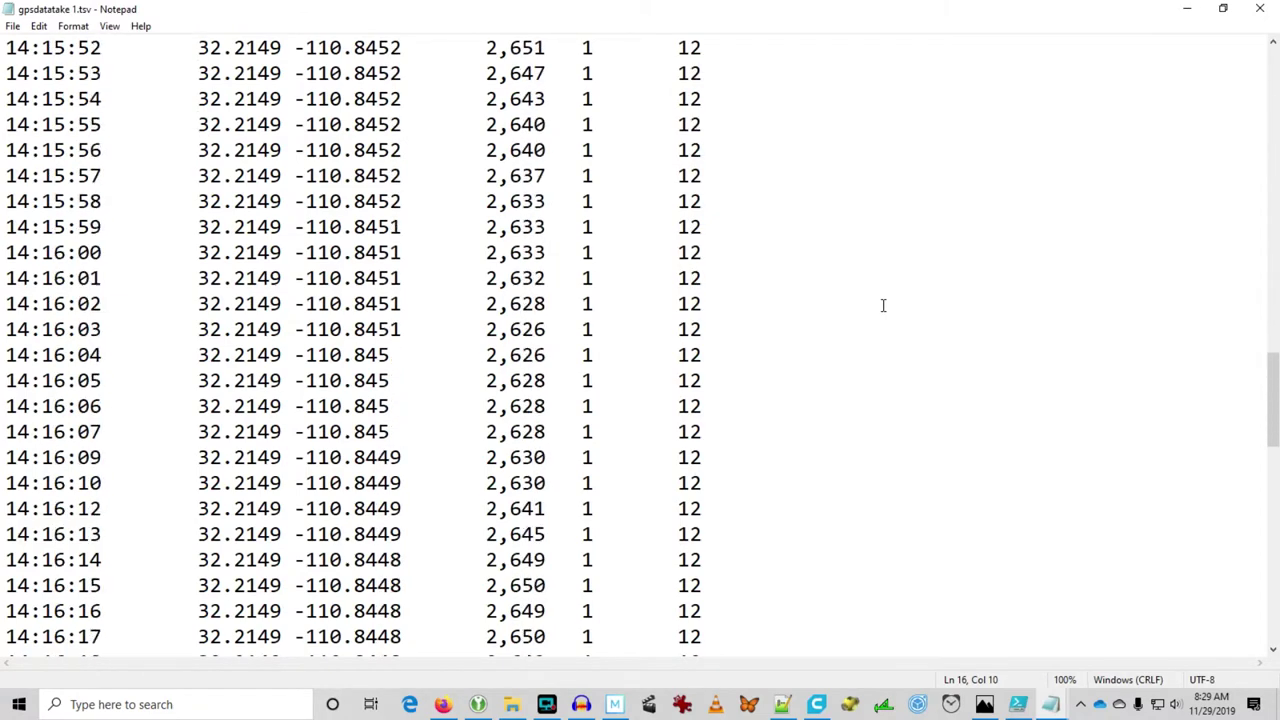
{"action": "scroll", "coordinate": [883, 305], "scroll_direction": "down", "scroll_amount": 12}
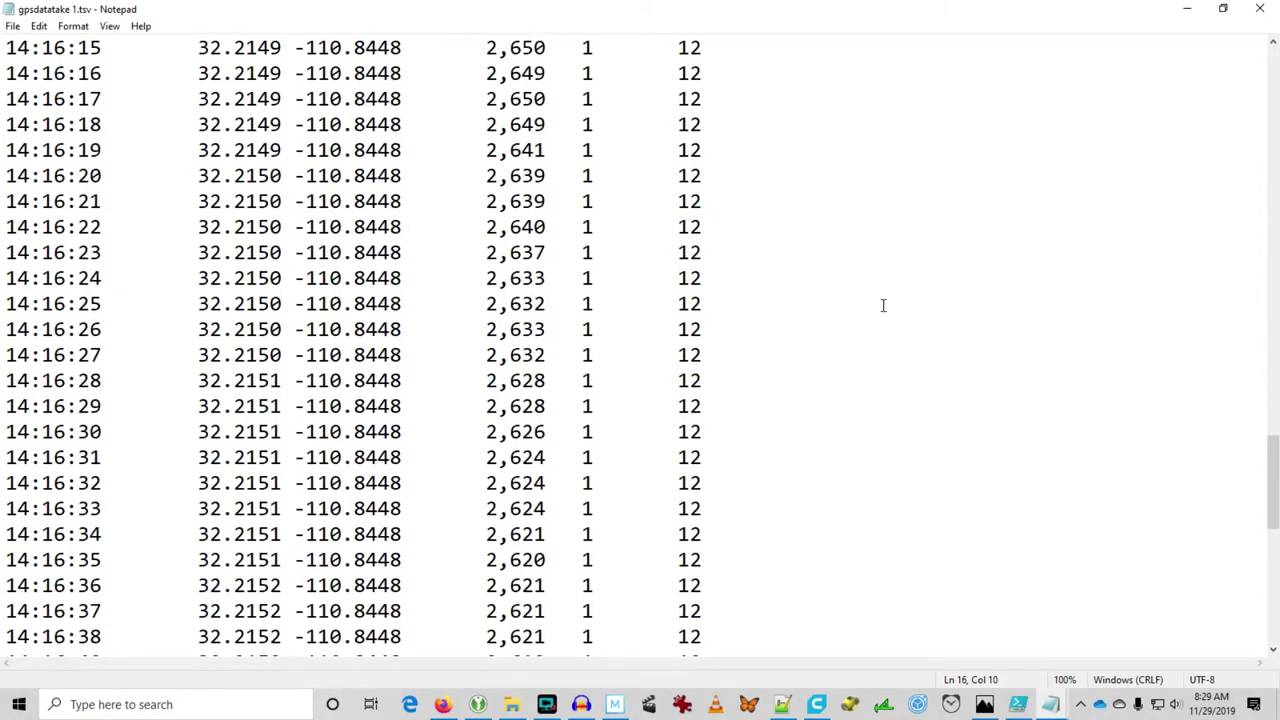
{"action": "scroll", "coordinate": [883, 305], "scroll_direction": "down", "scroll_amount": 1}
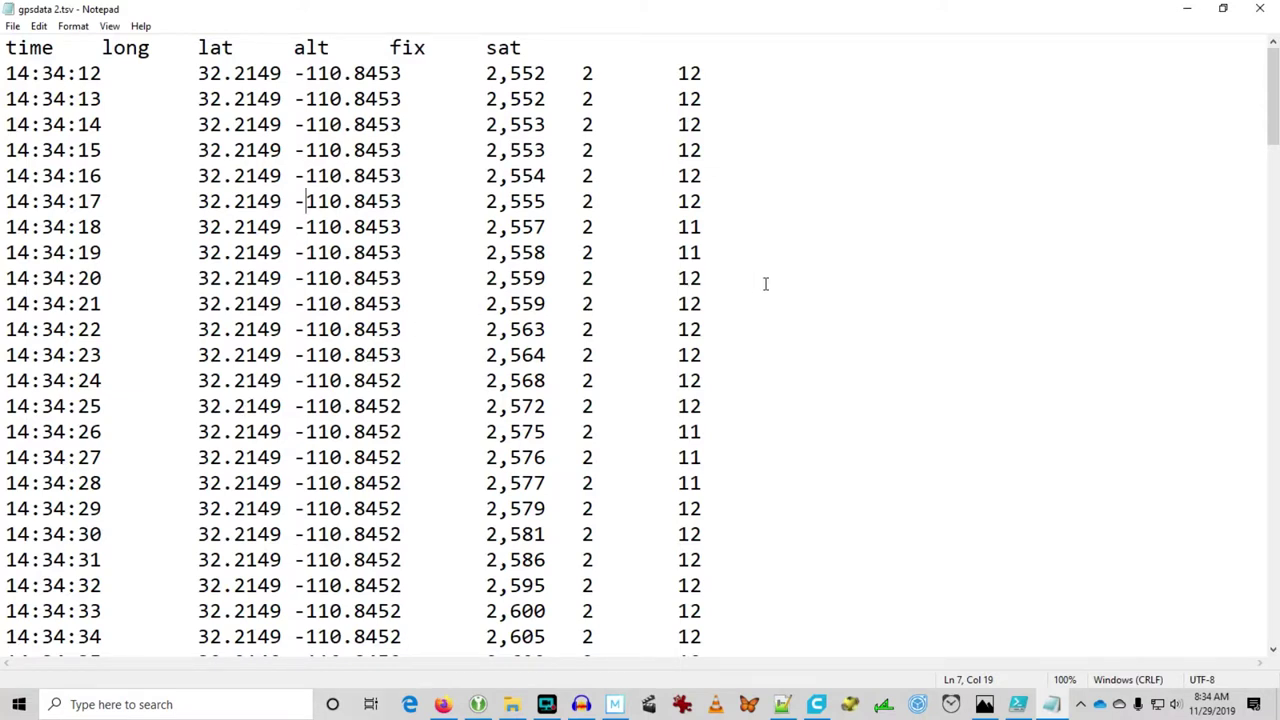
Scroll down through the gpsdata 2.tsv fixes from 14:34:12 to about 14:37
{"action": "scroll", "coordinate": [765, 284], "scroll_direction": "down", "scroll_amount": 9}
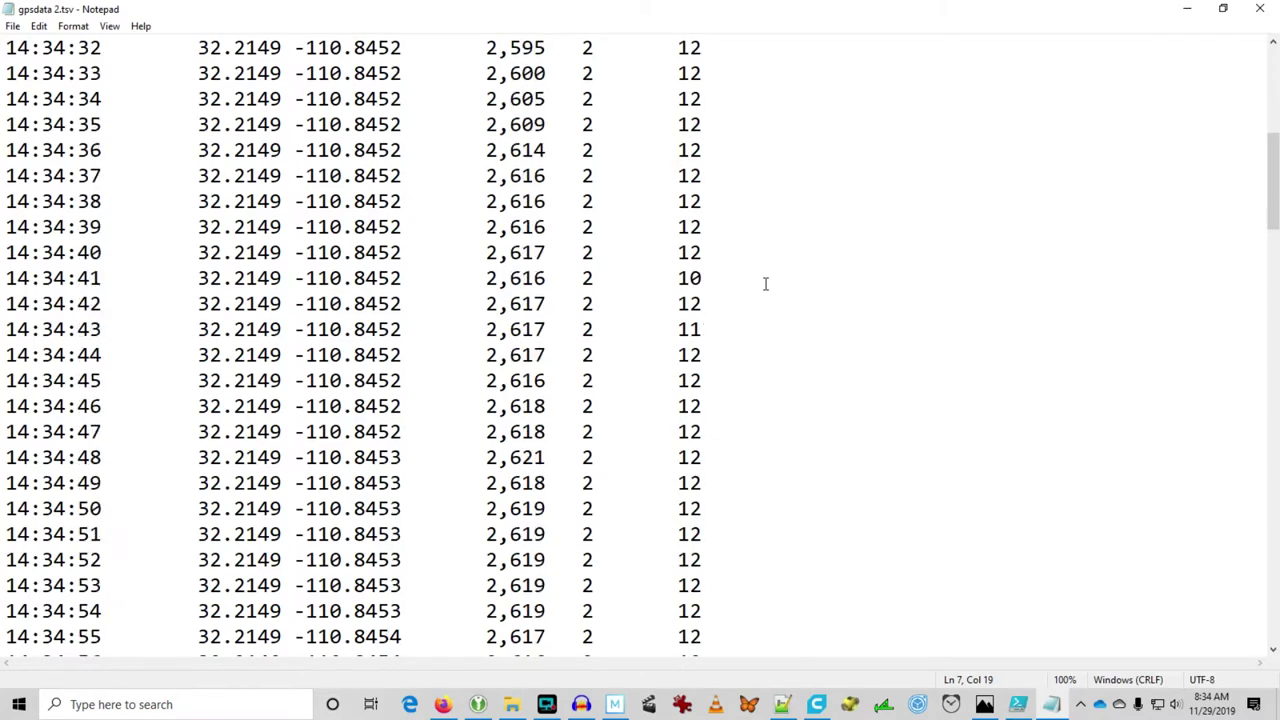
{"action": "scroll", "coordinate": [765, 284], "scroll_direction": "down", "scroll_amount": 7}
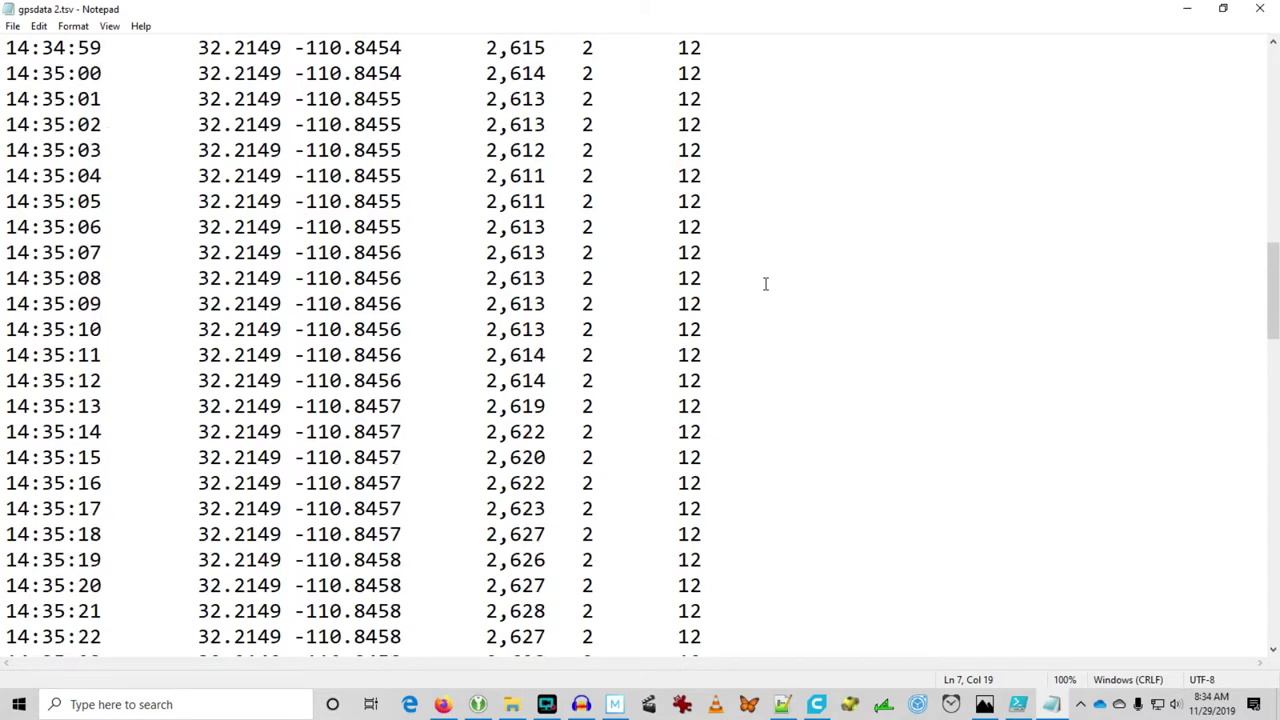
{"action": "scroll", "coordinate": [765, 284], "scroll_direction": "down", "scroll_amount": 9}
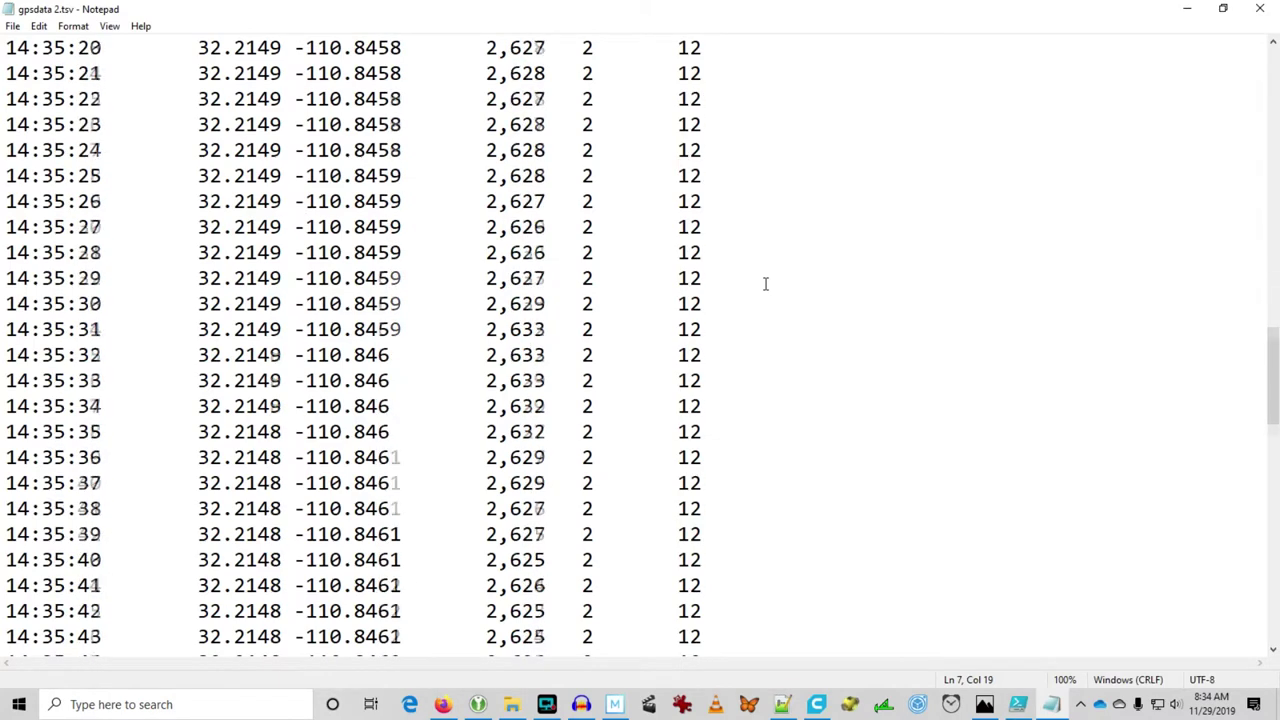
{"action": "scroll", "coordinate": [765, 284], "scroll_direction": "down", "scroll_amount": 6}
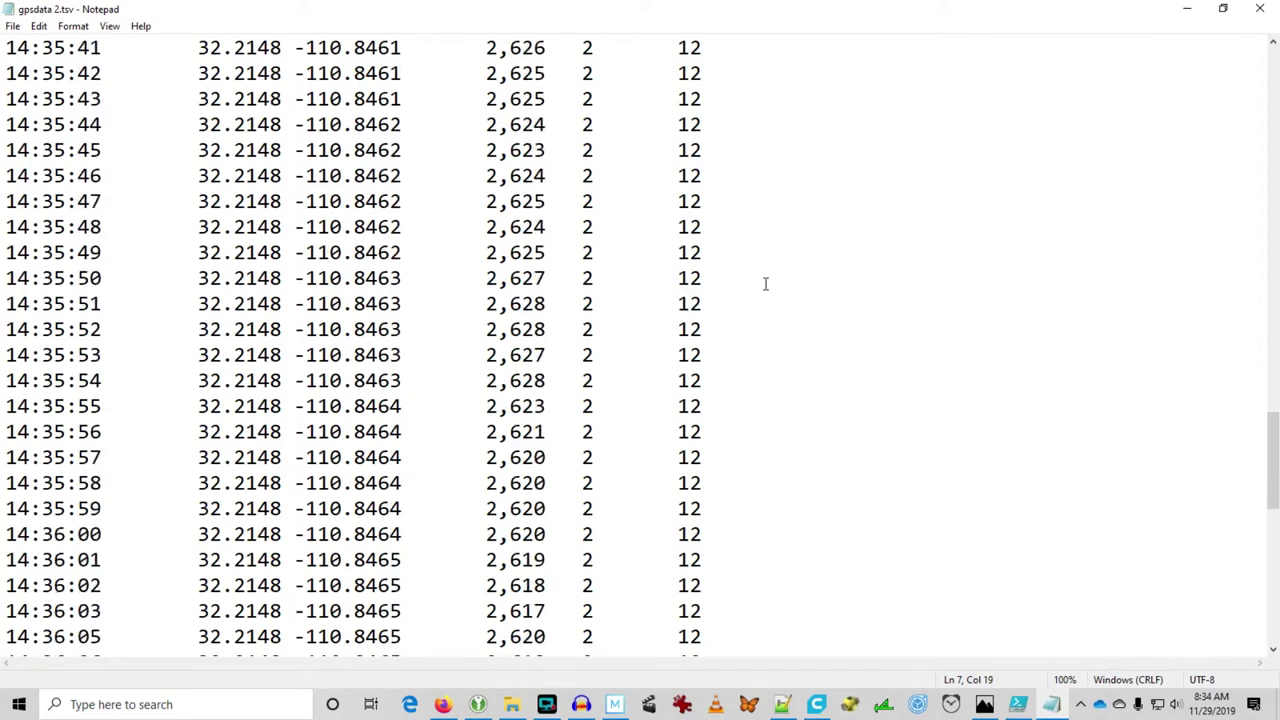
{"action": "scroll", "coordinate": [765, 284], "scroll_direction": "down", "scroll_amount": 4}
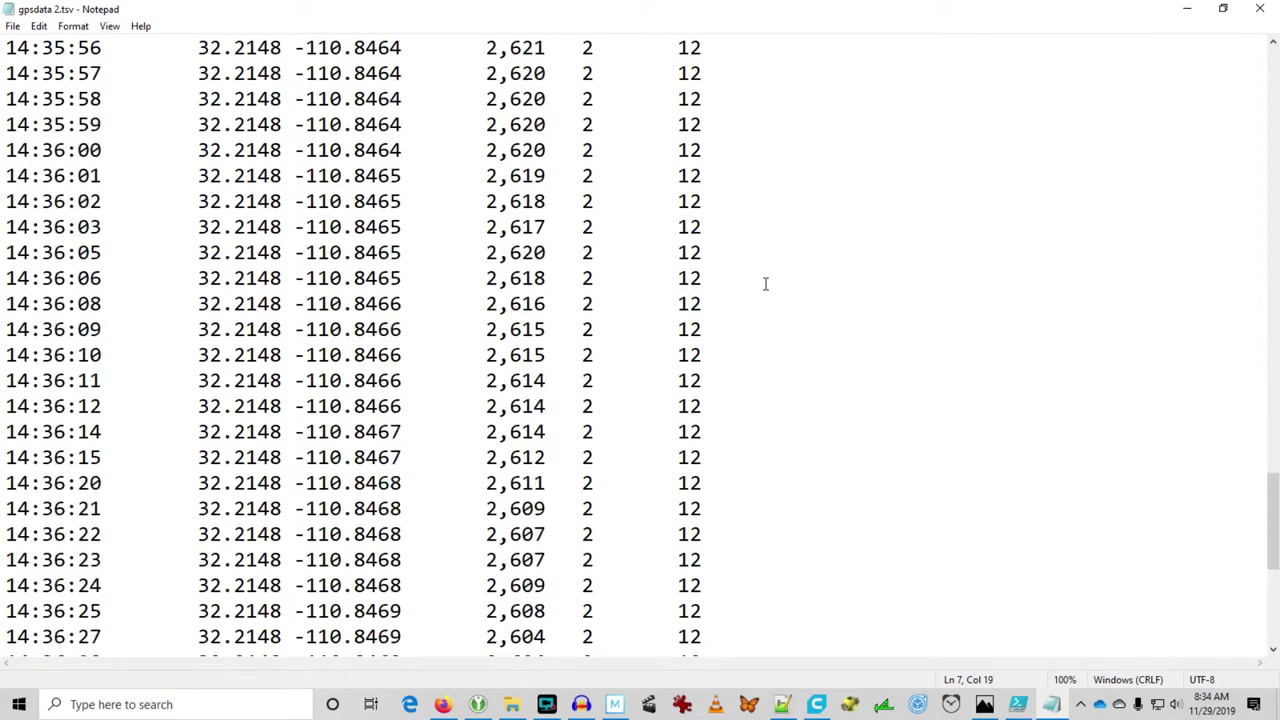
{"action": "scroll", "coordinate": [765, 284], "scroll_direction": "down", "scroll_amount": 1}
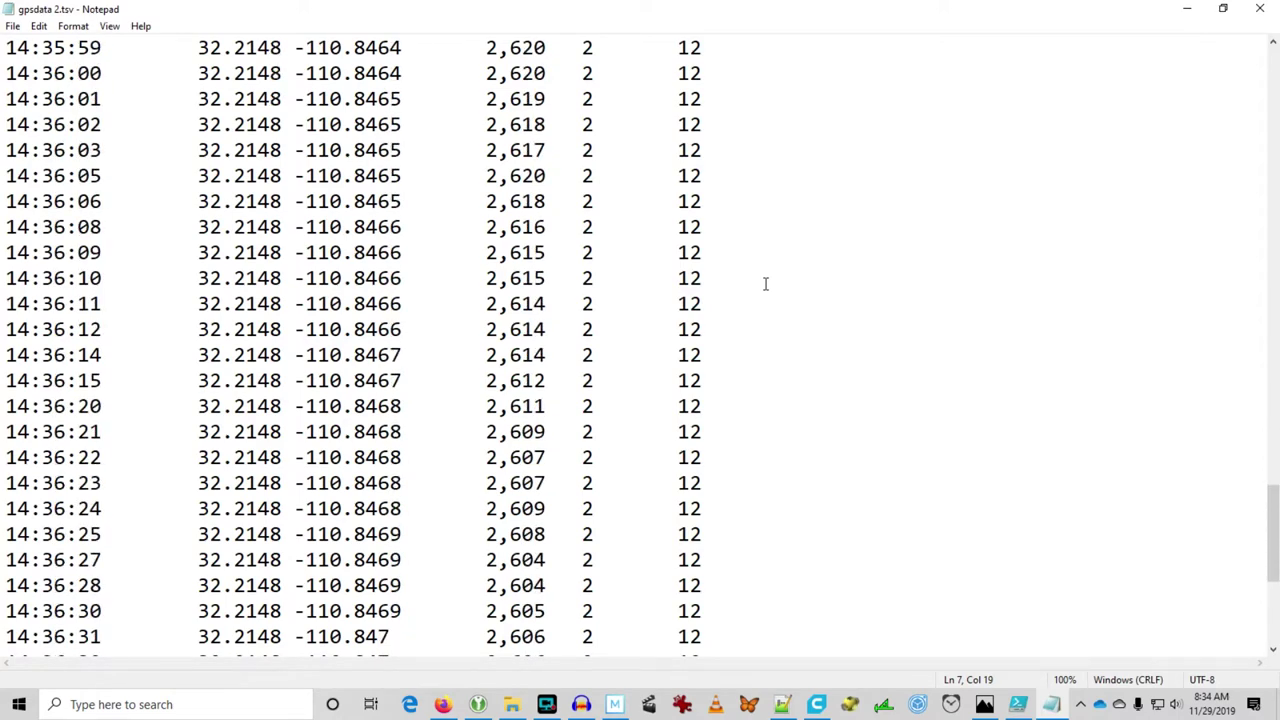
{"action": "scroll", "coordinate": [765, 284], "scroll_direction": "down", "scroll_amount": 4}
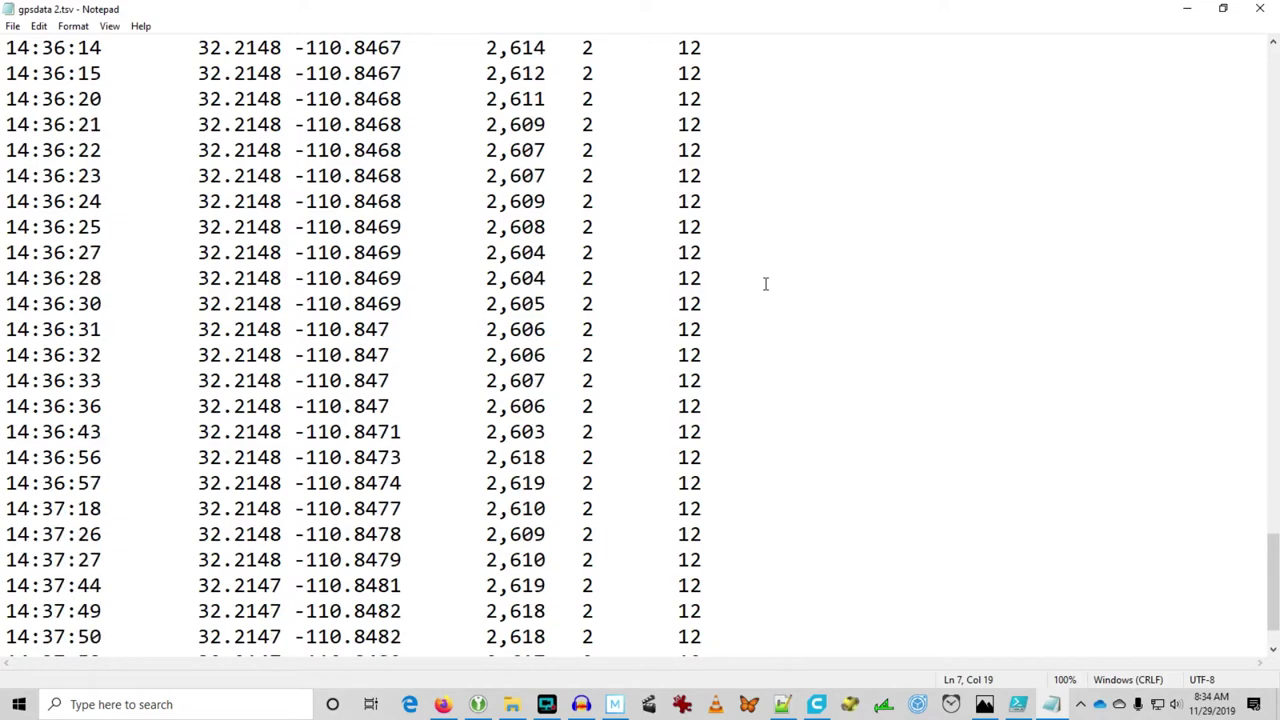
{"action": "scroll", "coordinate": [765, 284], "scroll_direction": "down", "scroll_amount": 1}
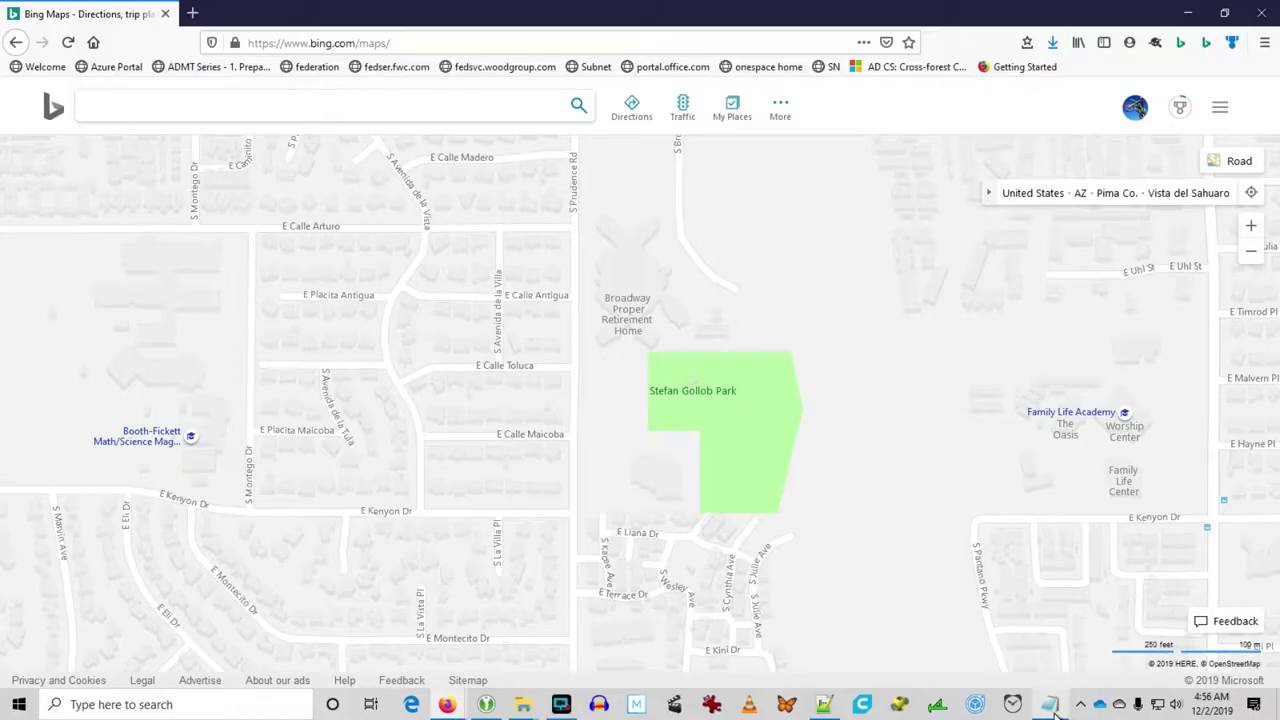
Show the 0.2-mile Google Maps walking route over satellite imagery
{"action": "mouse_move", "coordinate": [1054, 712]}
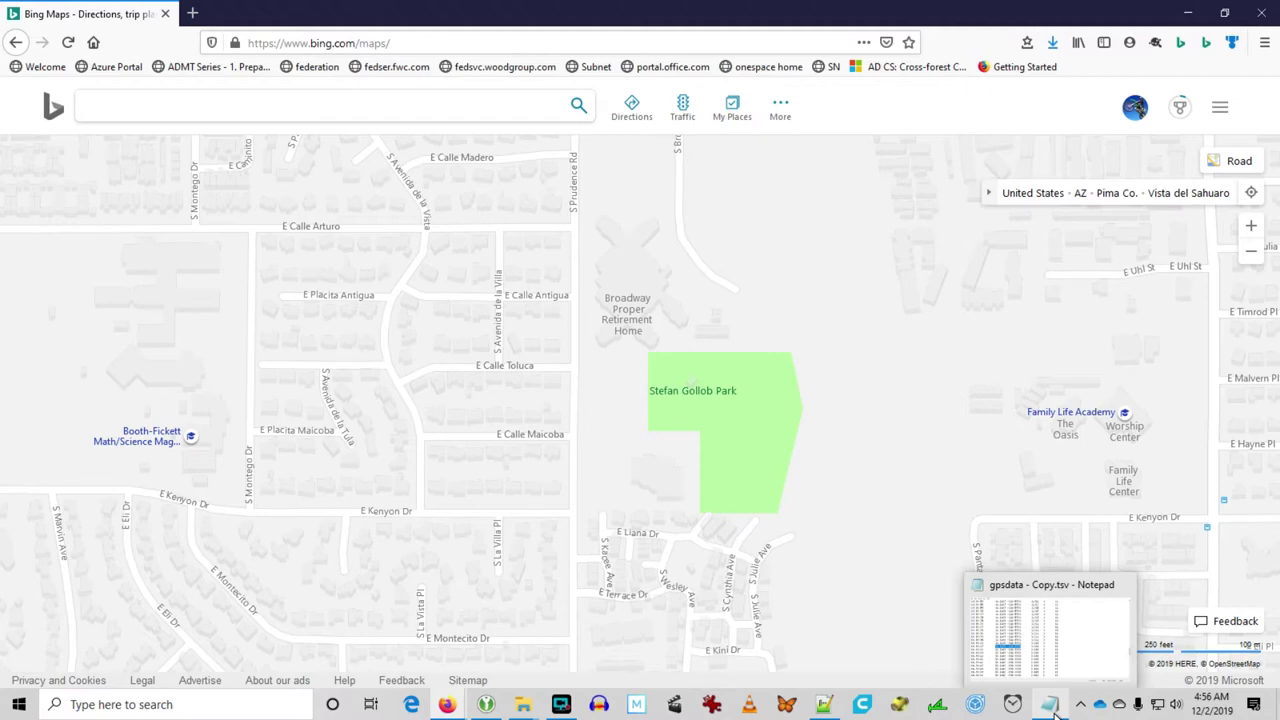
{"action": "left_click", "coordinate": [1050, 705]}
{"action": "scroll", "coordinate": [400, 345], "scroll_direction": "up", "scroll_amount": 6}
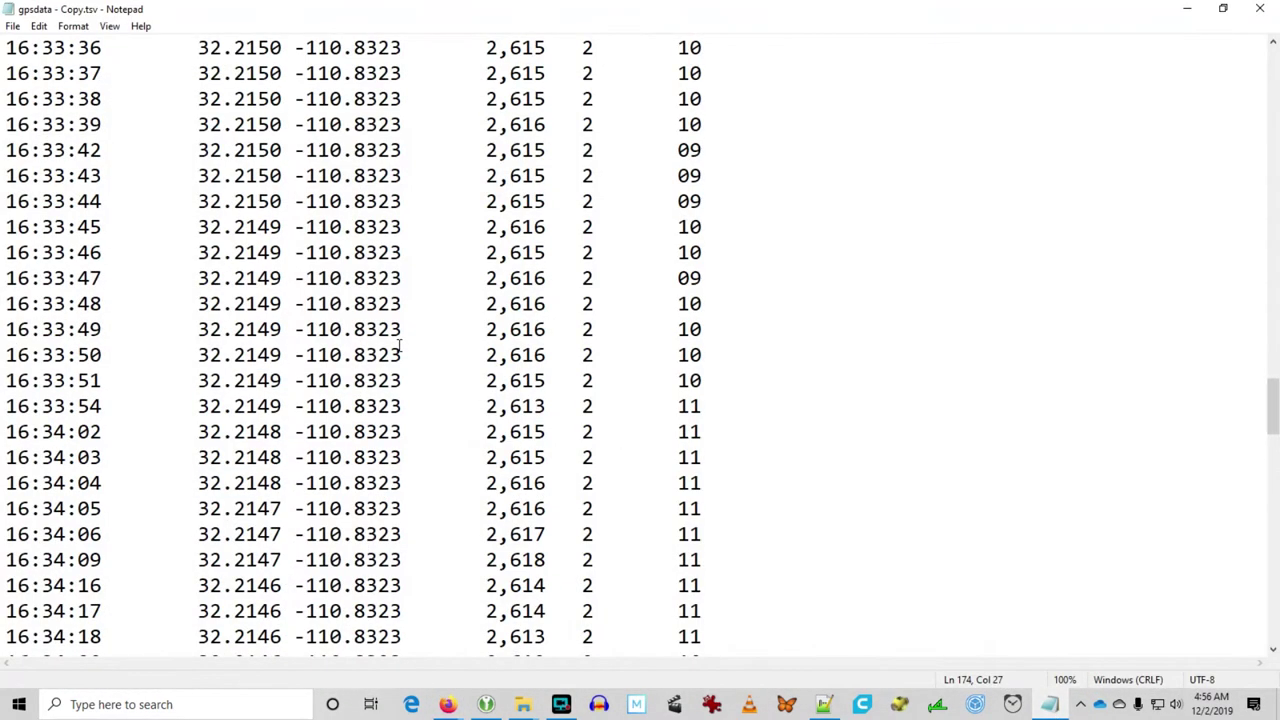
{"action": "scroll", "coordinate": [400, 345], "scroll_direction": "up", "scroll_amount": 20}
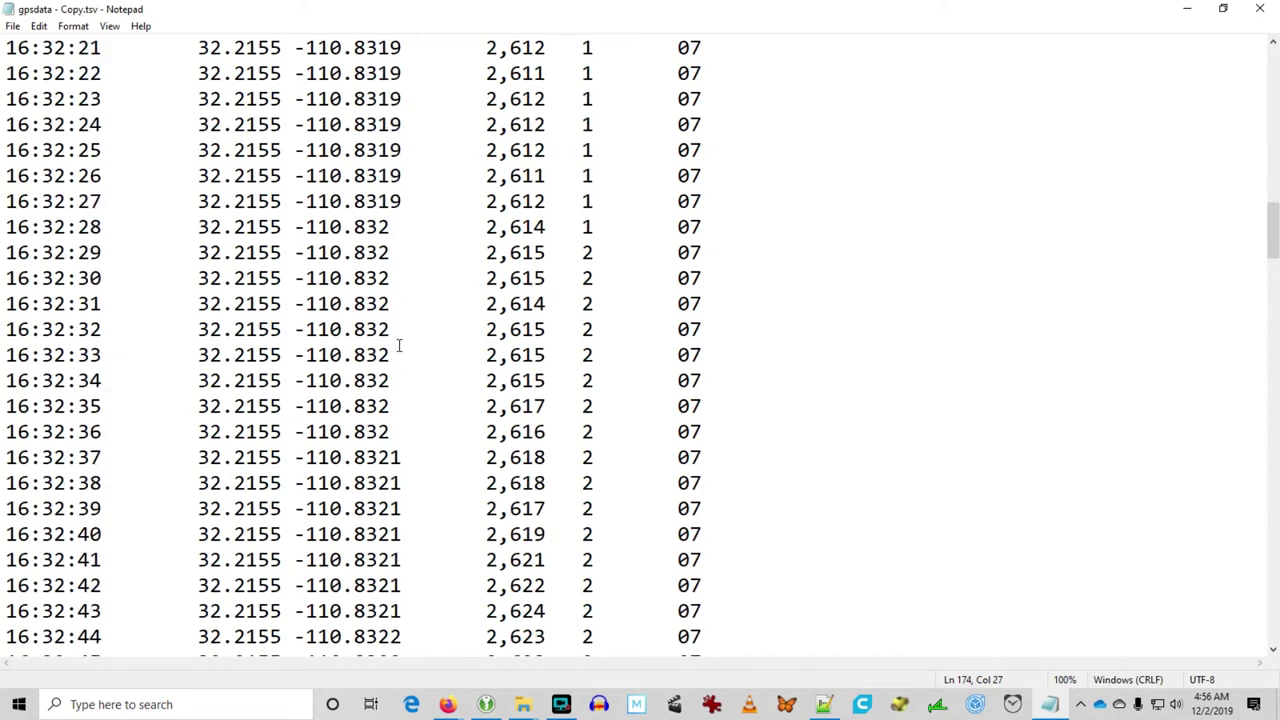
{"action": "scroll", "coordinate": [399, 345], "scroll_direction": "up", "scroll_amount": 18}
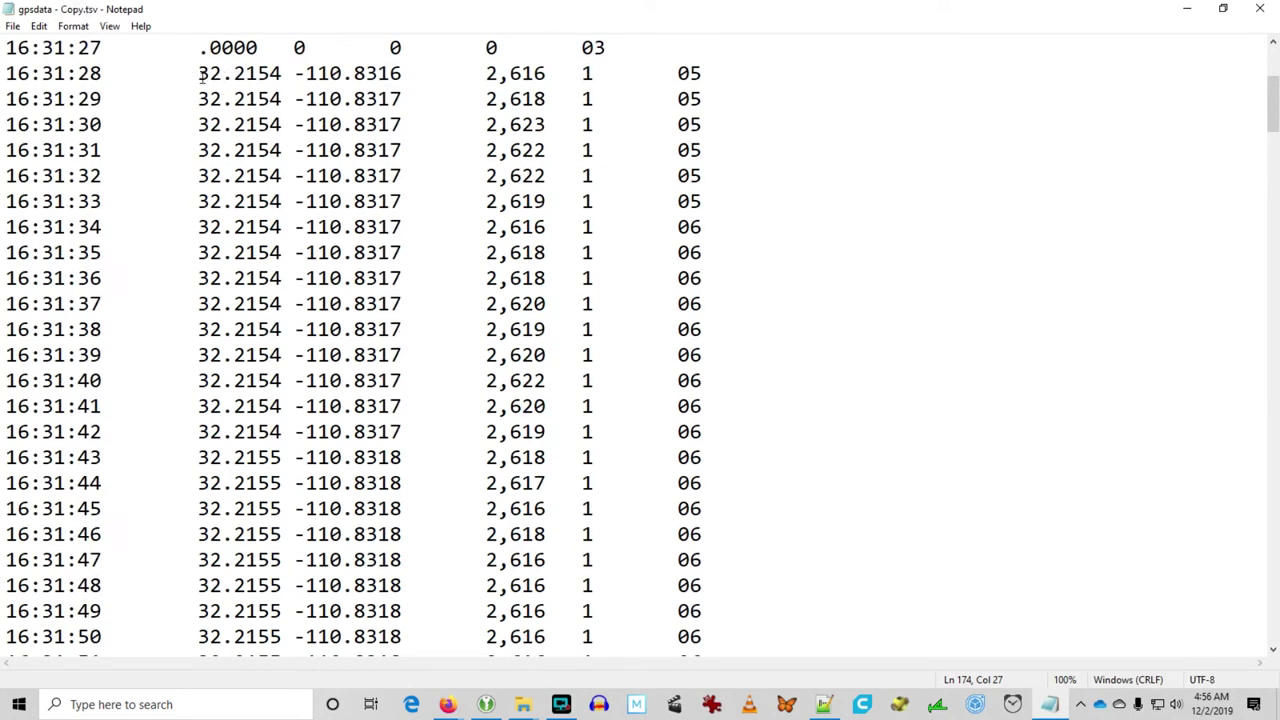
{"action": "left_click_drag", "start_coordinate": [200, 76], "coordinate": [401, 72]}
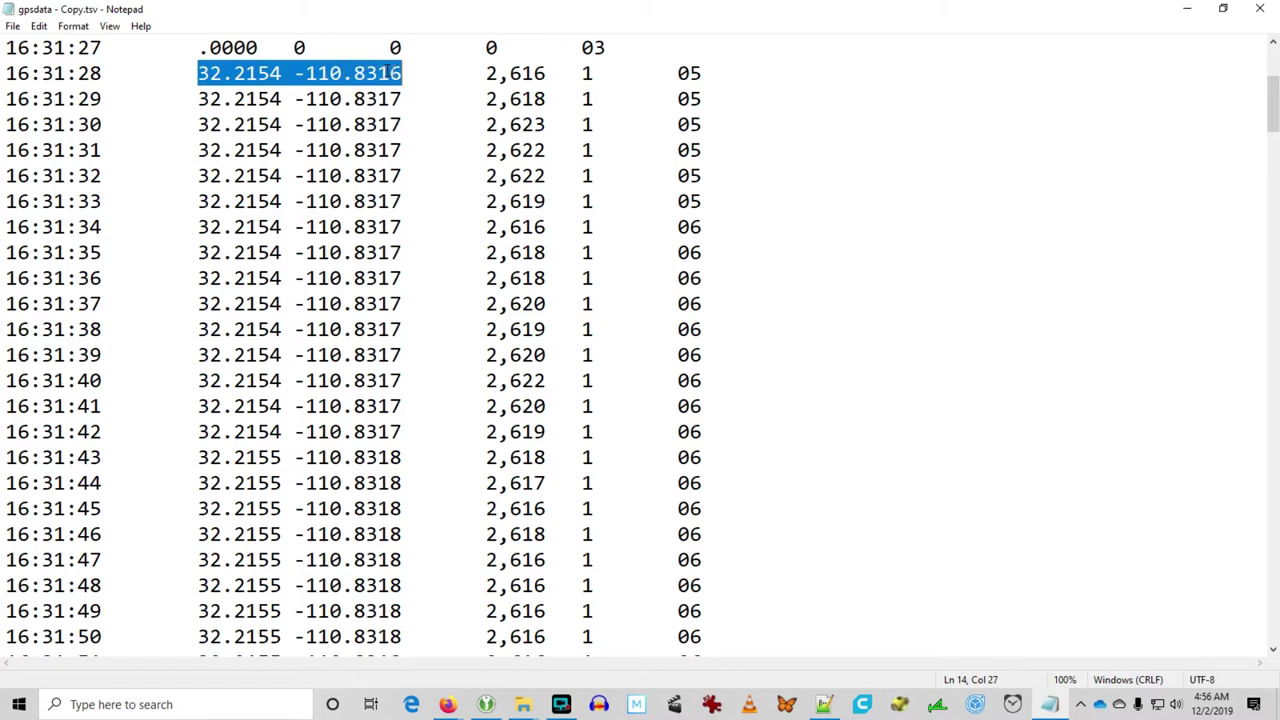
{"action": "right_click", "coordinate": [387, 71]}
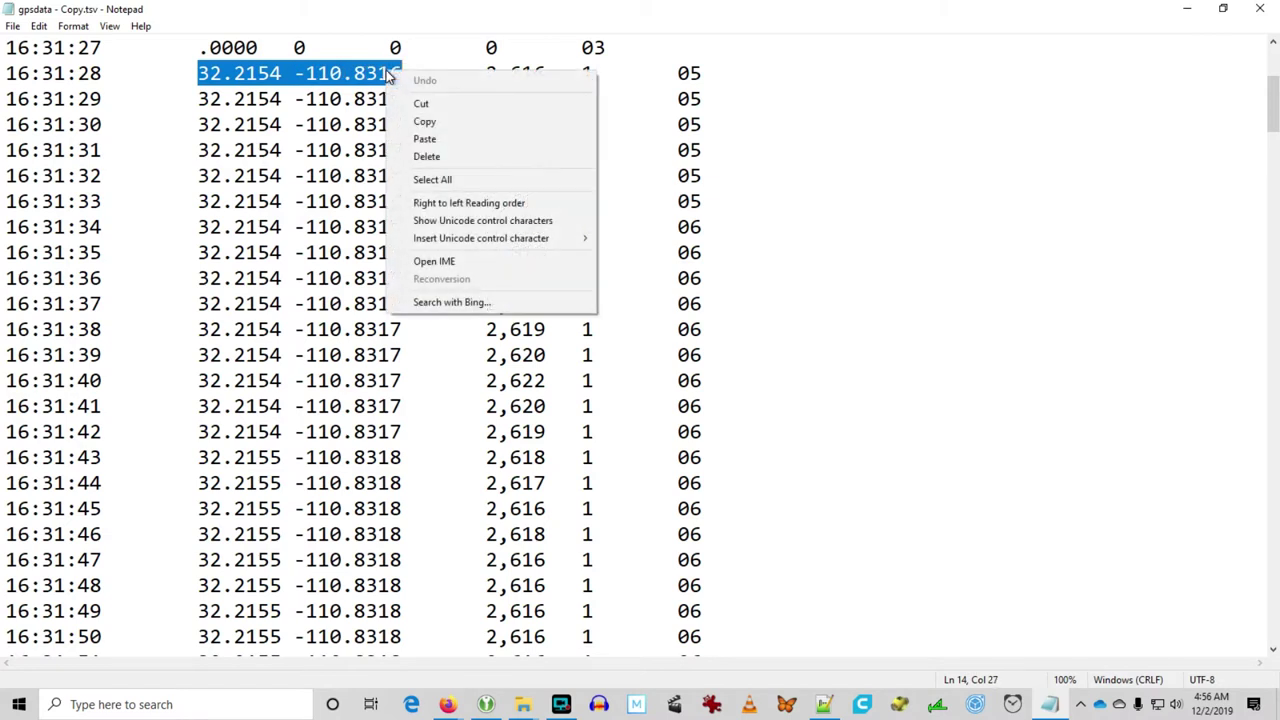
{"action": "left_click", "coordinate": [425, 124]}
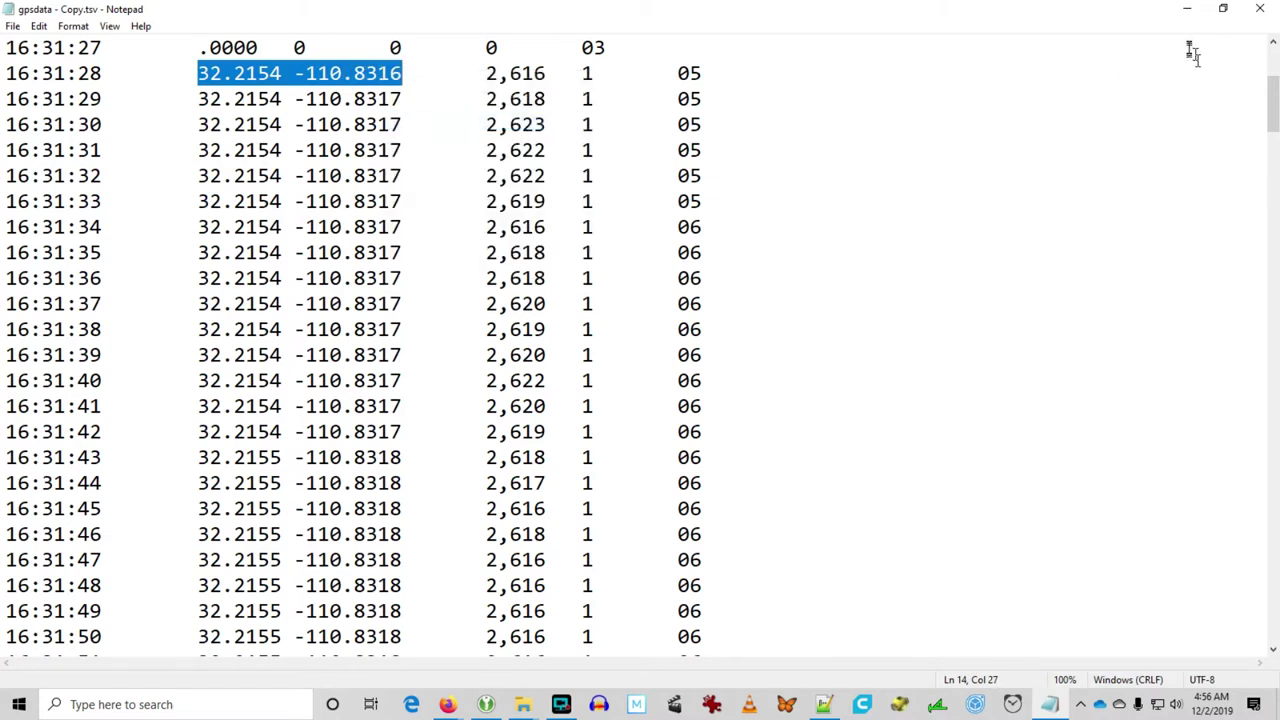
{"action": "left_click", "coordinate": [1190, 14]}
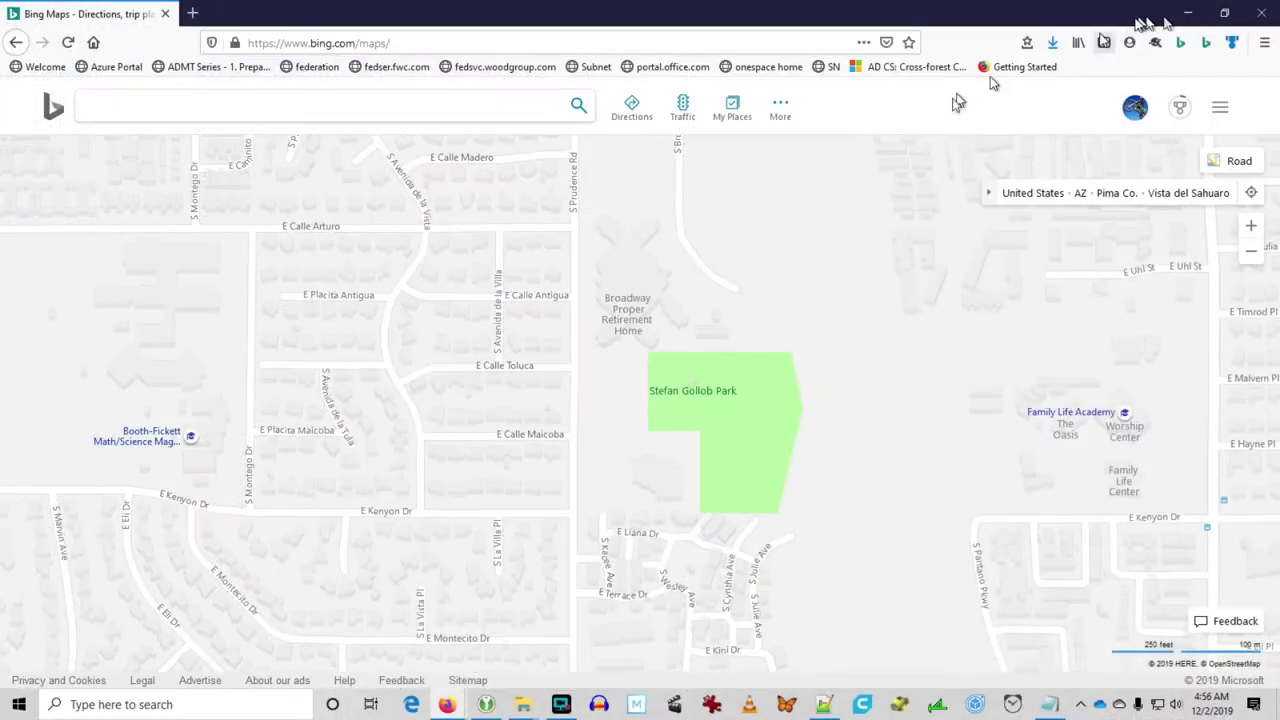
{"action": "left_click", "coordinate": [242, 113]}
{"action": "key", "text": "ctrl+v"}
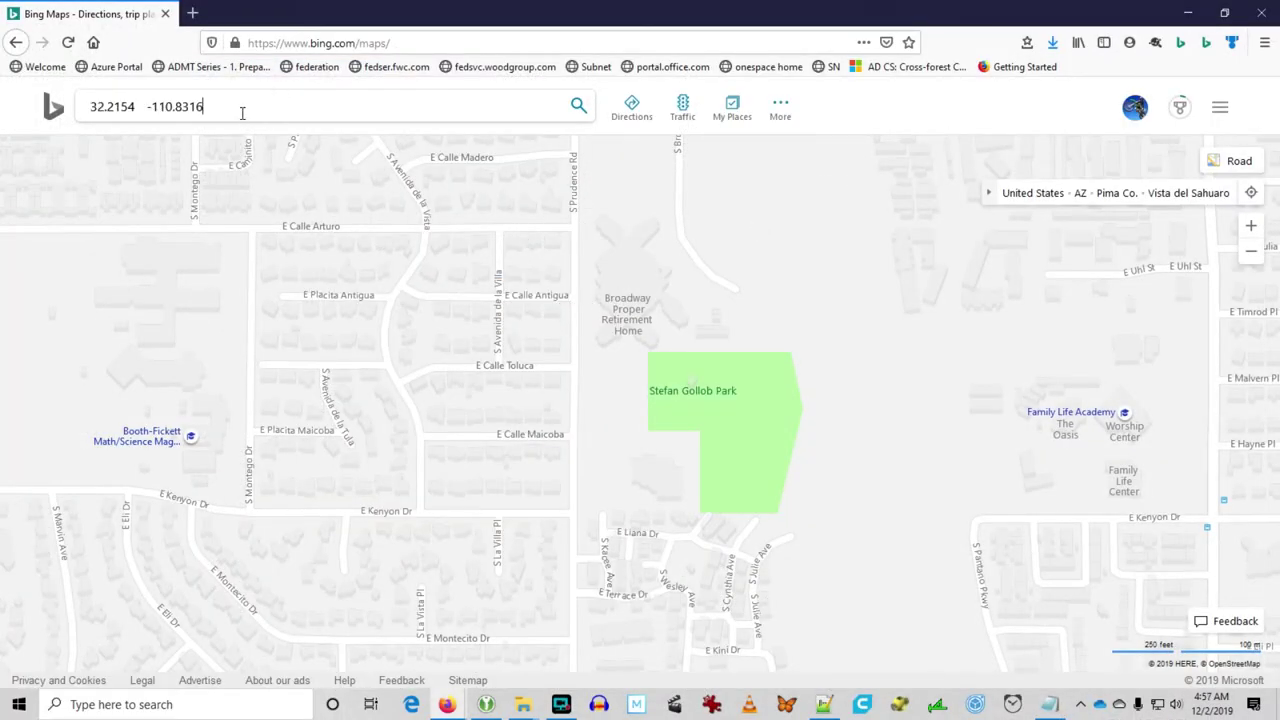
{"action": "key", "text": "Return"}
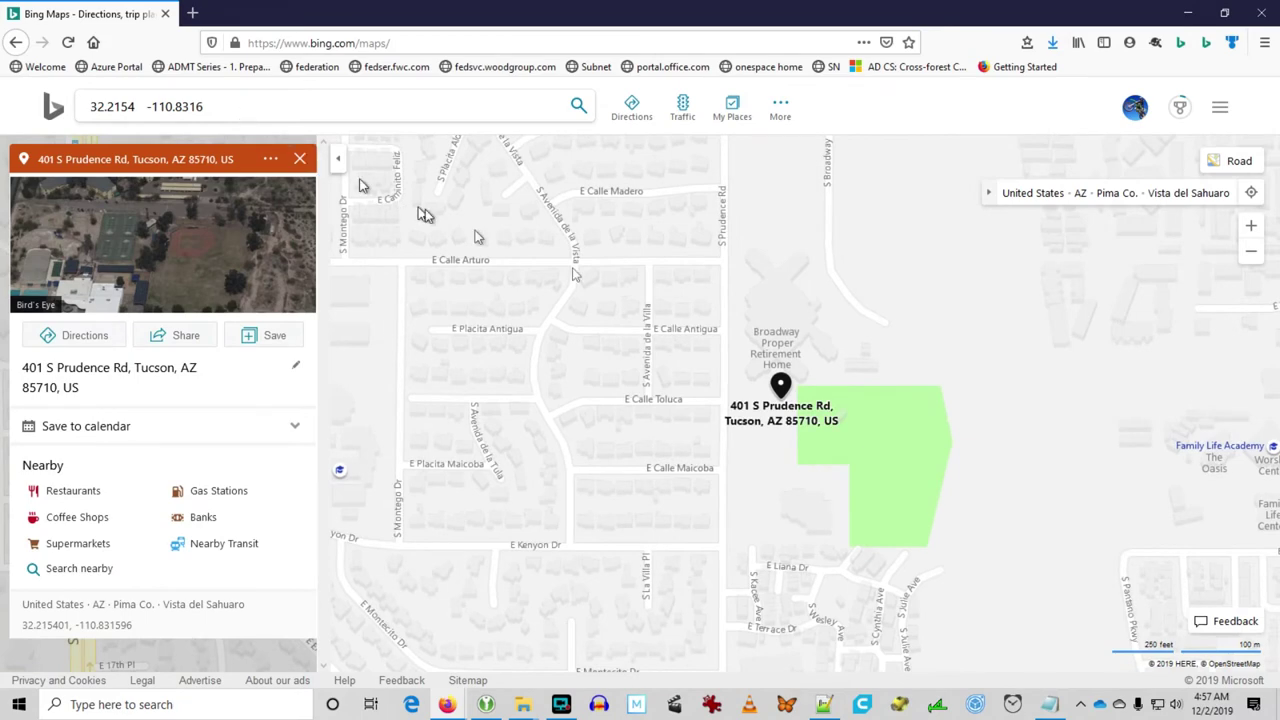
Route to the pasted coordinates as destination, giving a 0.2-mile, 5-minute walk
{"action": "scroll", "coordinate": [888, 516], "scroll_direction": "up", "scroll_amount": 3}
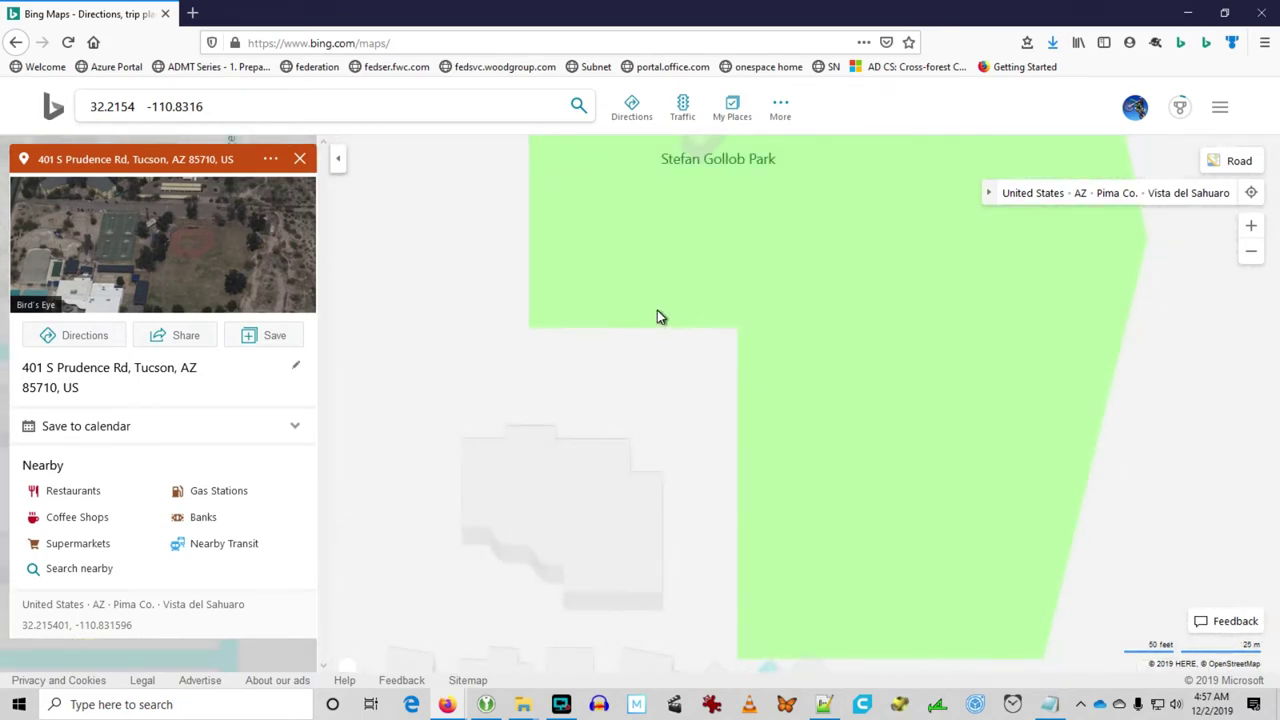
{"action": "scroll", "coordinate": [905, 618], "scroll_direction": "down", "scroll_amount": 2}
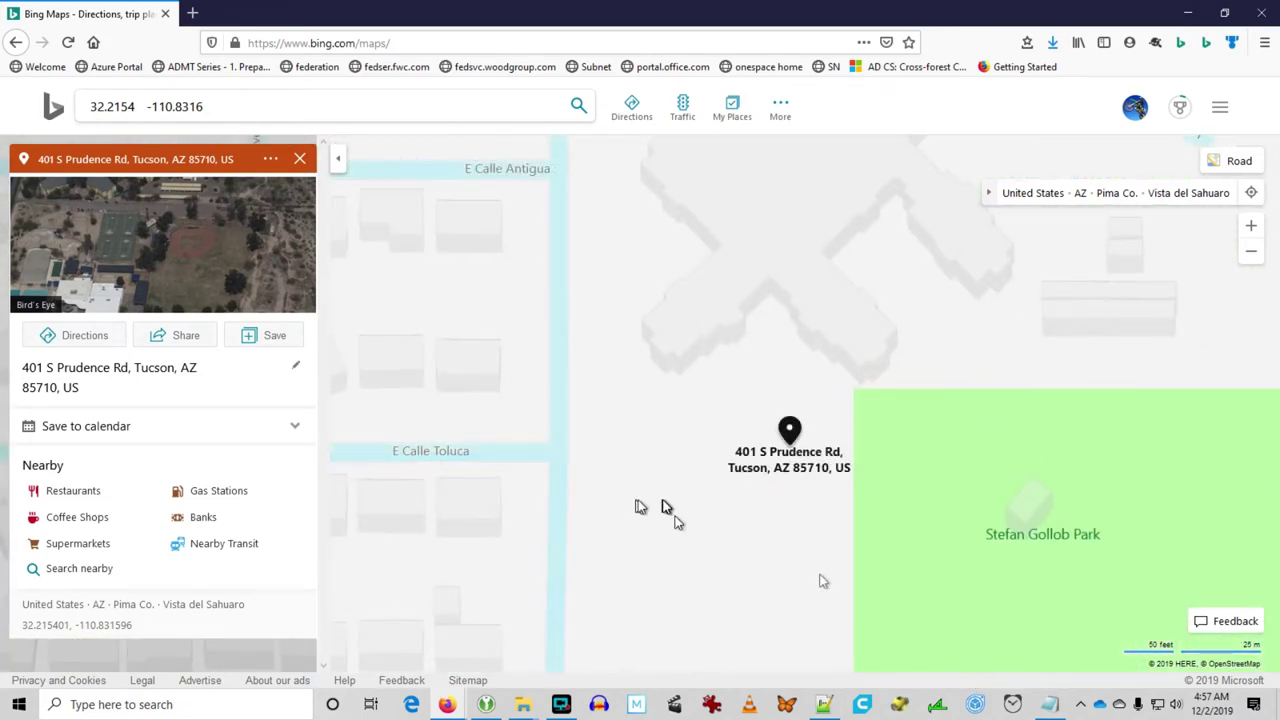
{"action": "scroll", "coordinate": [663, 506], "scroll_direction": "down", "scroll_amount": 2}
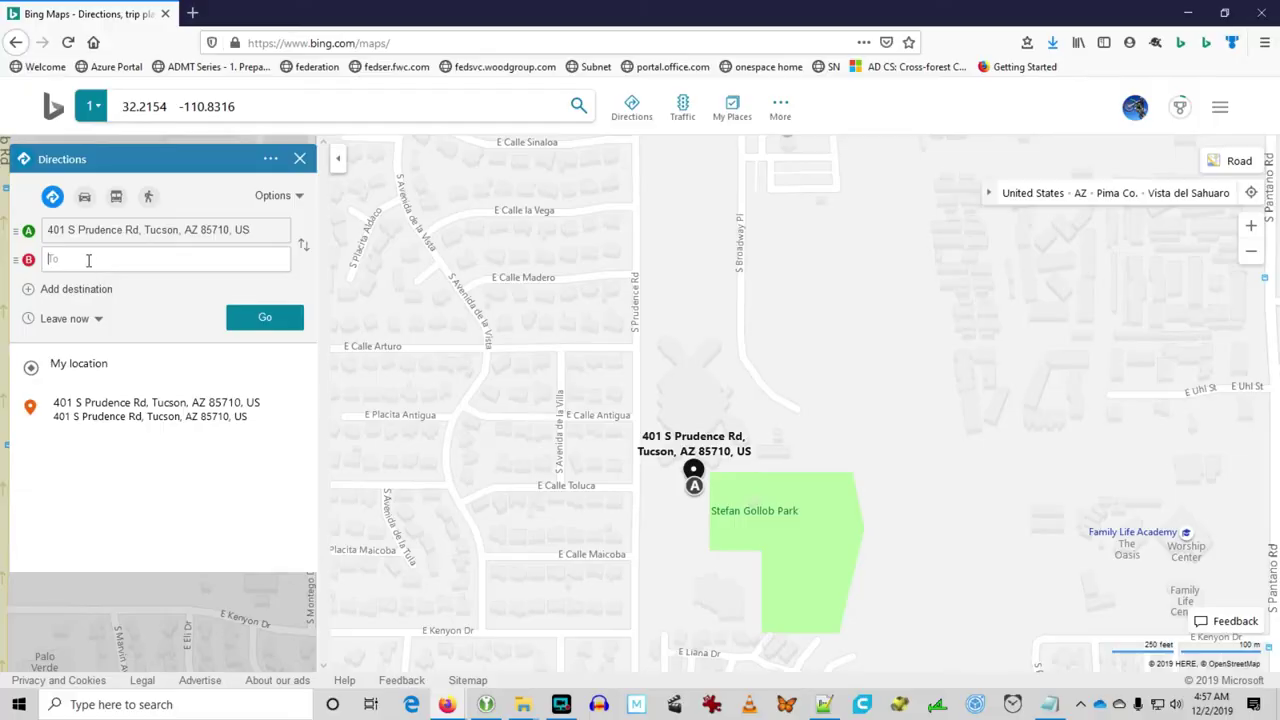
{"action": "key", "text": "ctrl+v"}
{"action": "left_click", "coordinate": [240, 319]}
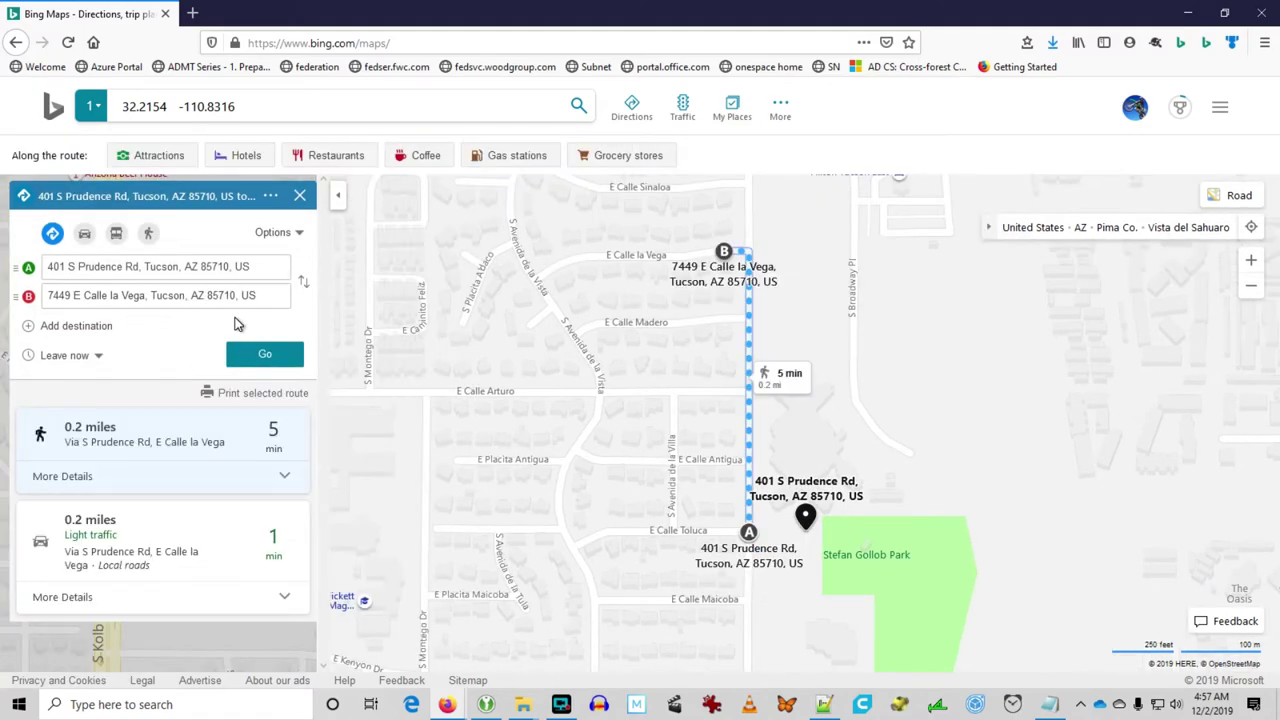
{"action": "left_click", "coordinate": [1052, 706]}
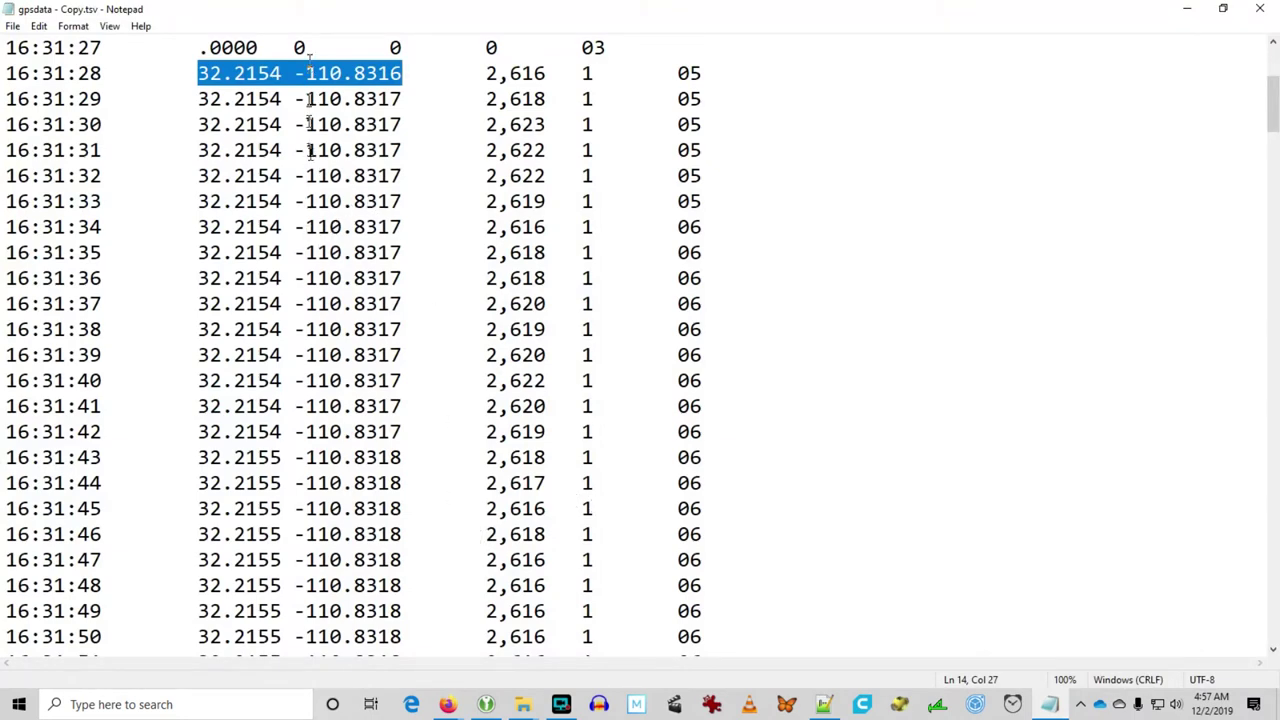
{"action": "scroll", "coordinate": [310, 160], "scroll_direction": "down", "scroll_amount": 4}
{"action": "scroll", "coordinate": [312, 190], "scroll_direction": "down", "scroll_amount": 16}
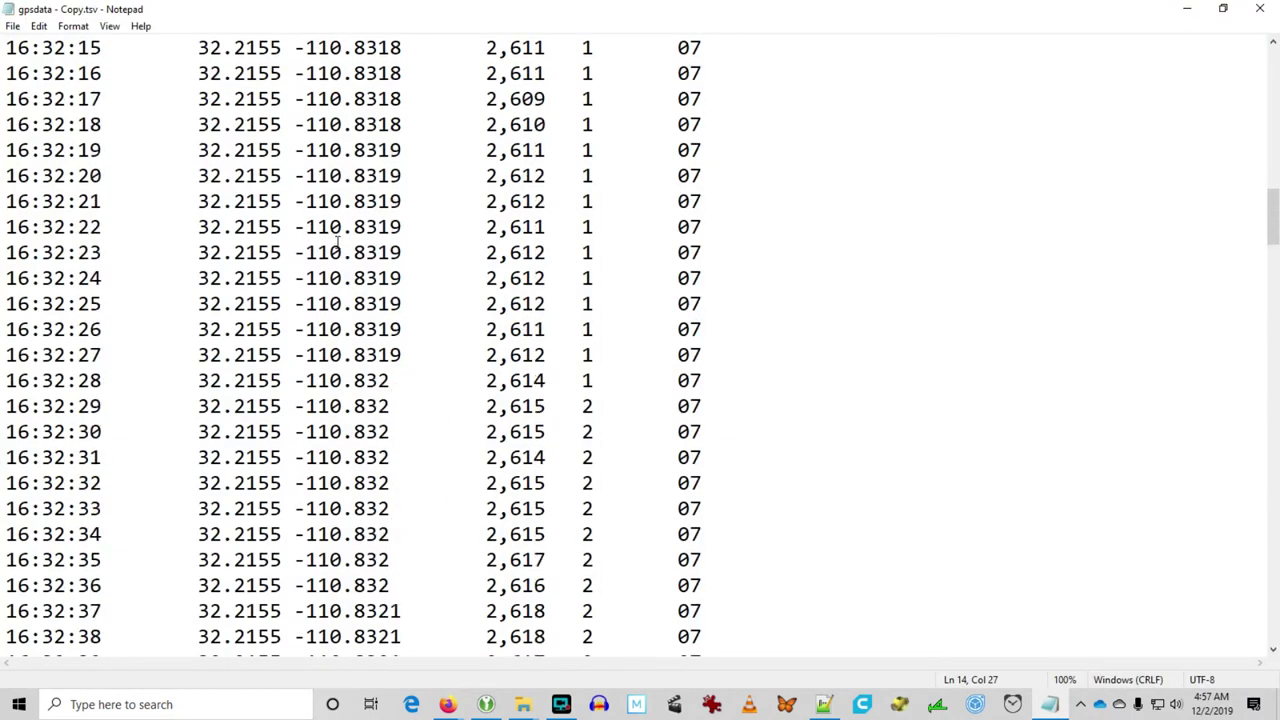
{"action": "scroll", "coordinate": [338, 243], "scroll_direction": "down", "scroll_amount": 20}
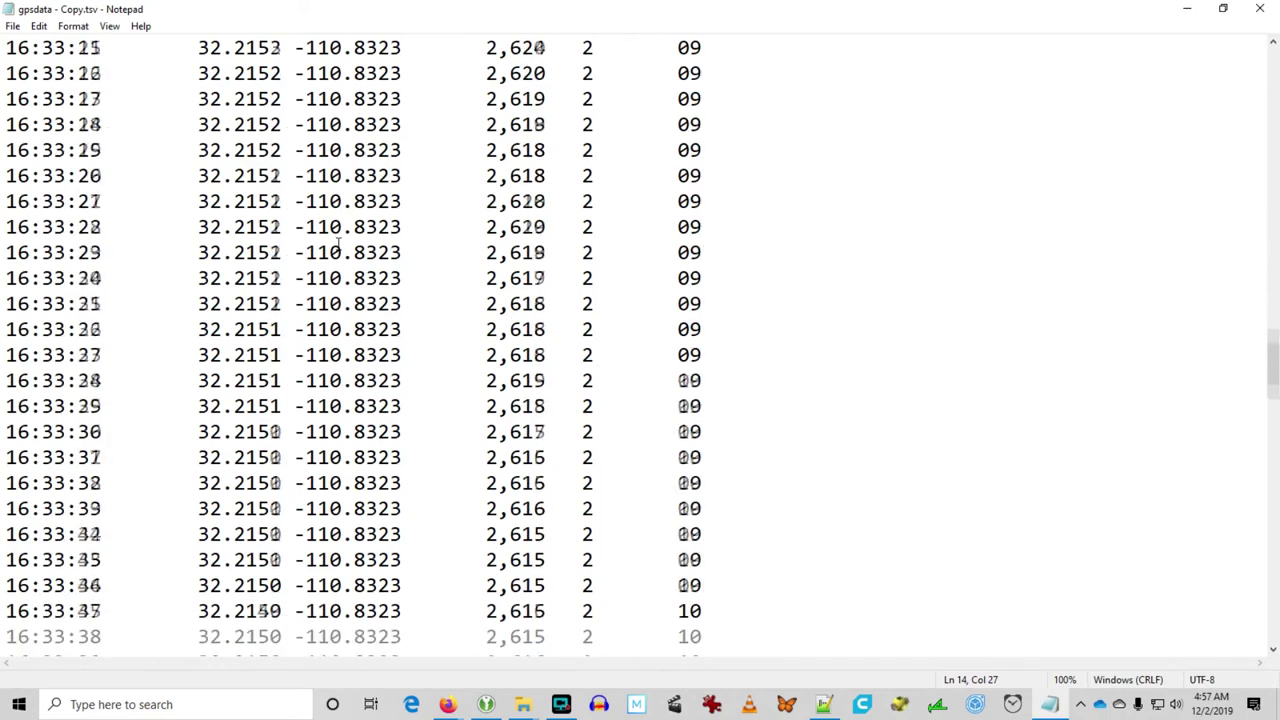
{"action": "scroll", "coordinate": [338, 243], "scroll_direction": "down", "scroll_amount": 6}
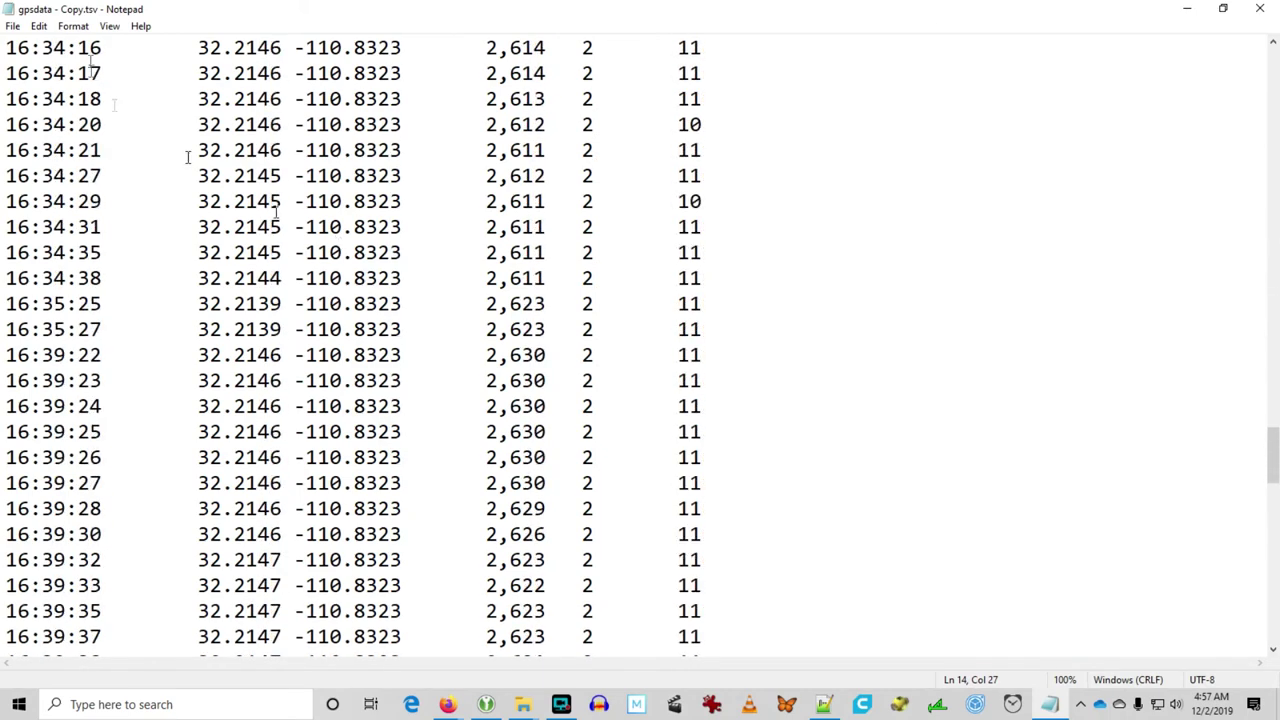
{"action": "left_click_drag", "start_coordinate": [54, 329], "coordinate": [66, 355]}
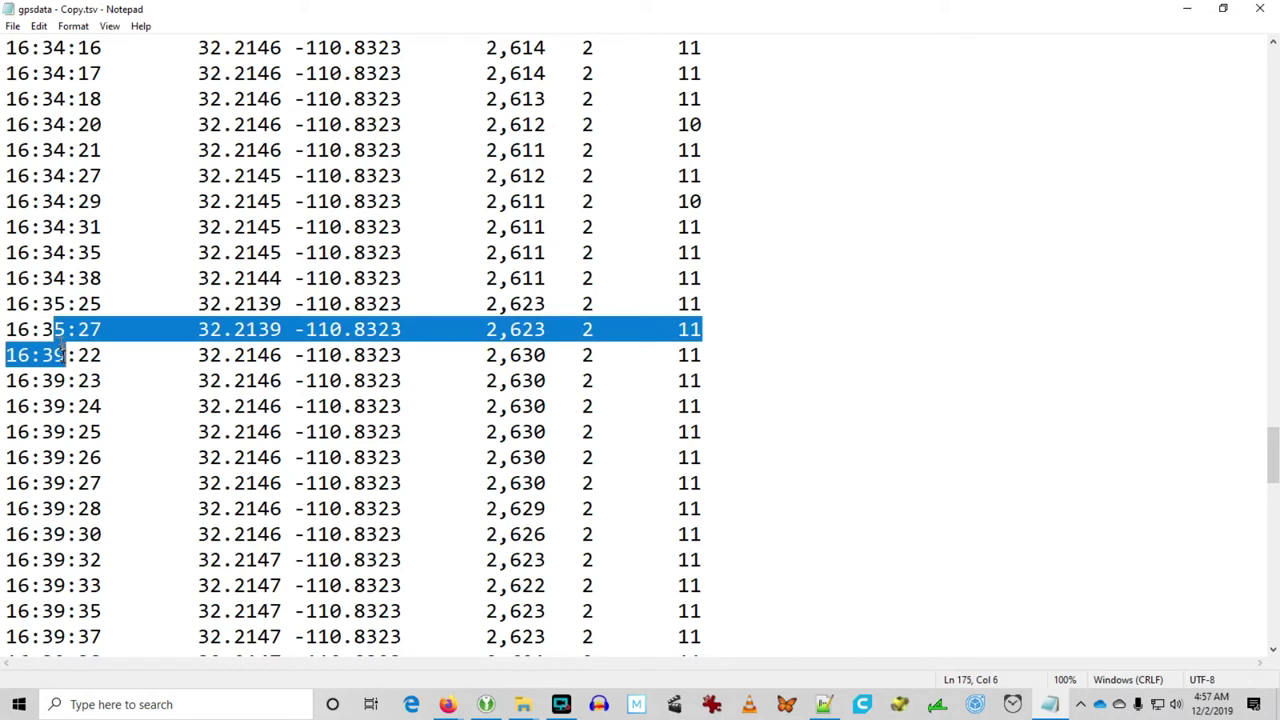
{"action": "left_click", "coordinate": [196, 330]}
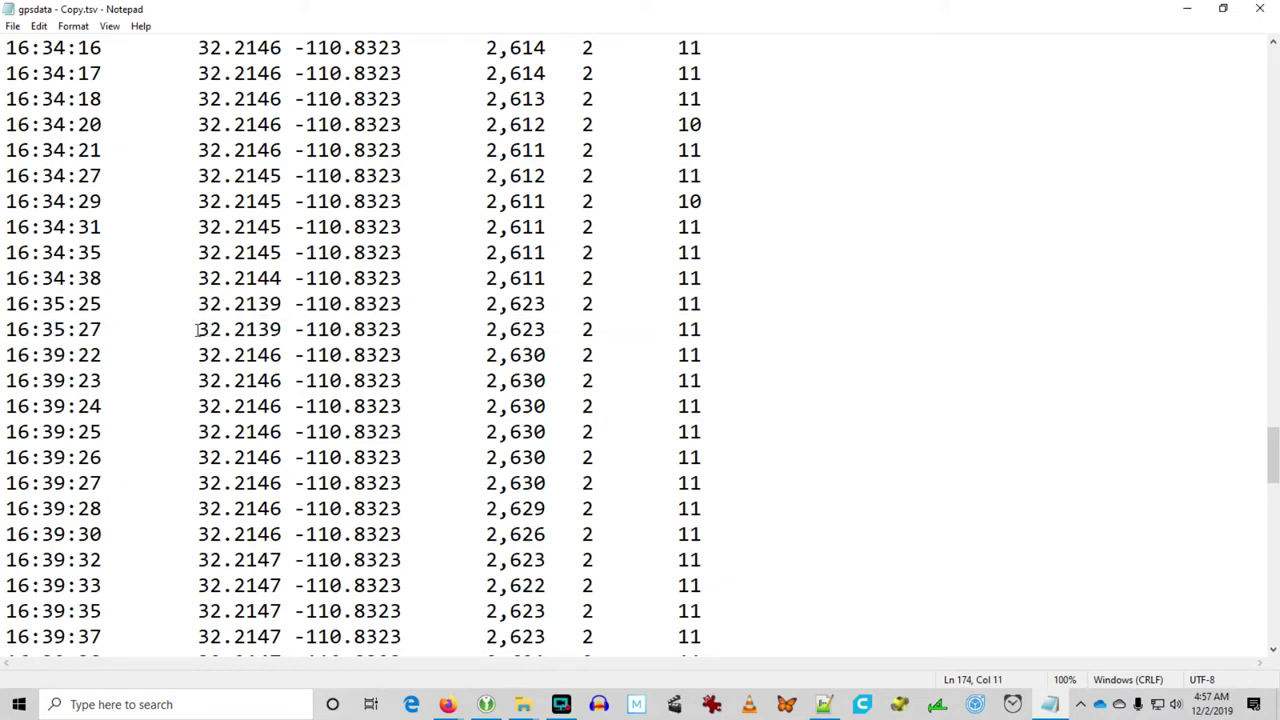
{"action": "left_click_drag", "start_coordinate": [199, 329], "coordinate": [398, 329]}
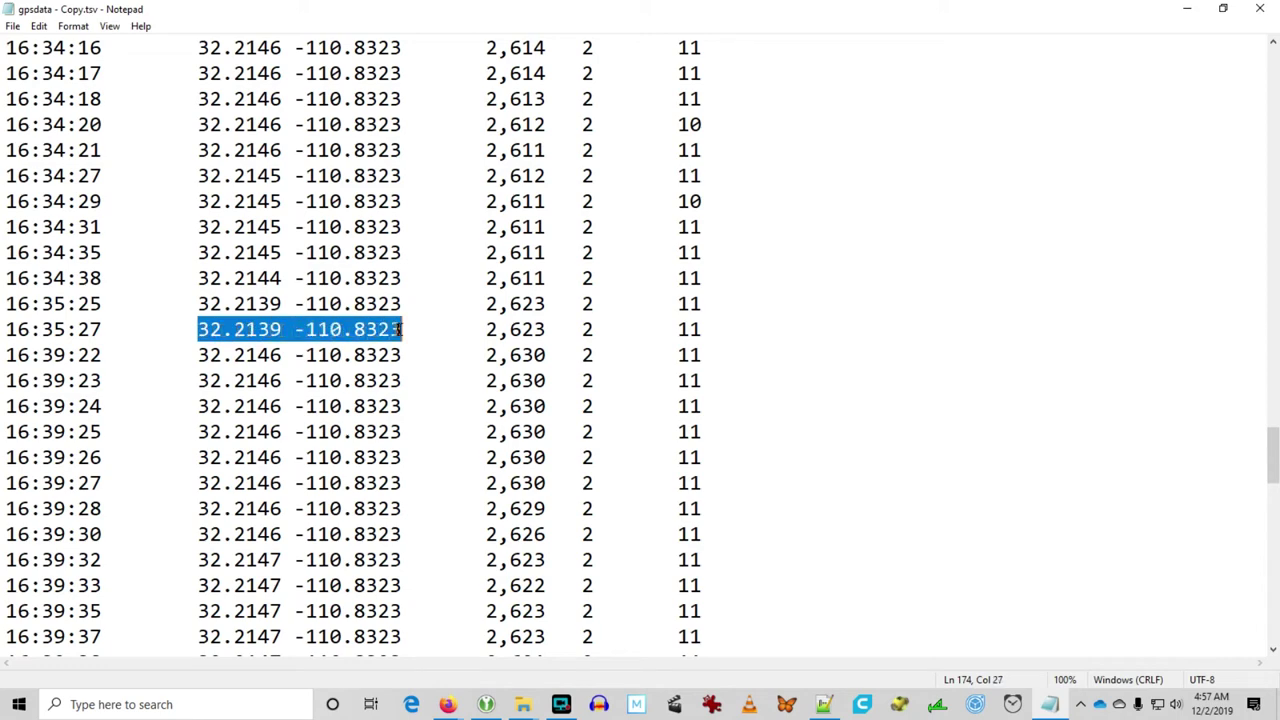
{"action": "right_click", "coordinate": [398, 330]}
{"action": "left_click", "coordinate": [420, 380]}
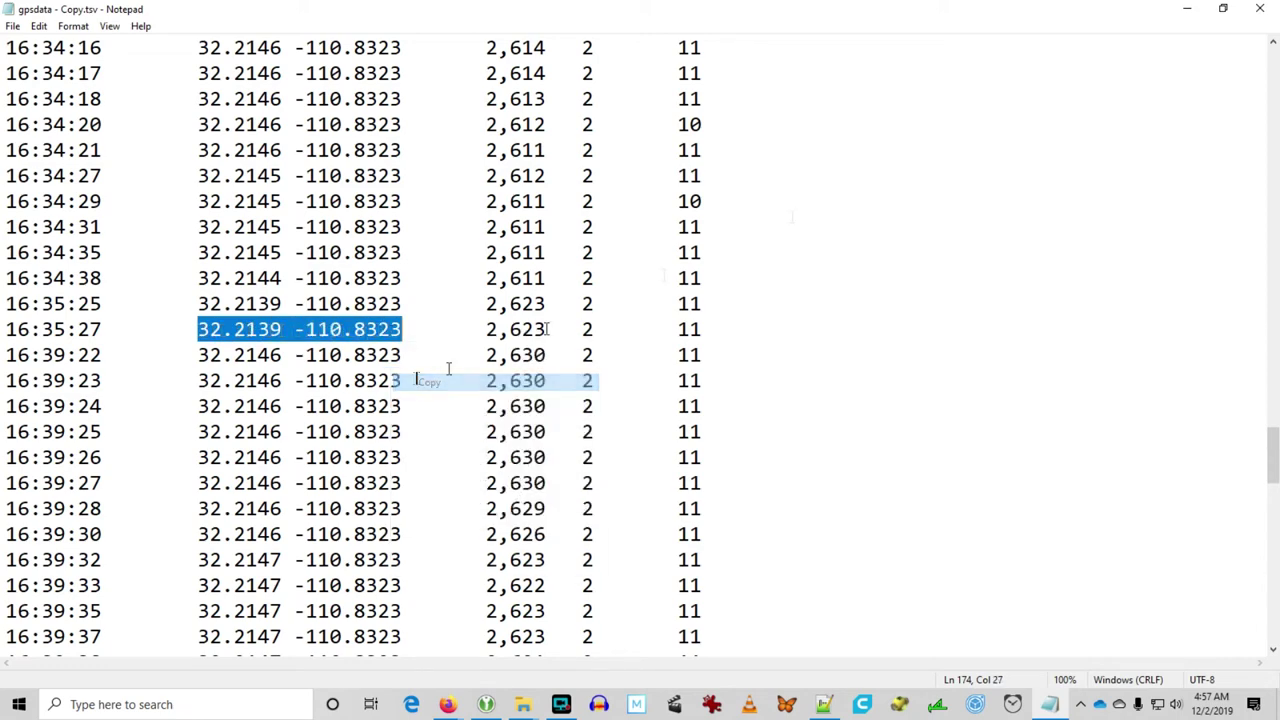
{"action": "left_click", "coordinate": [1187, 8]}
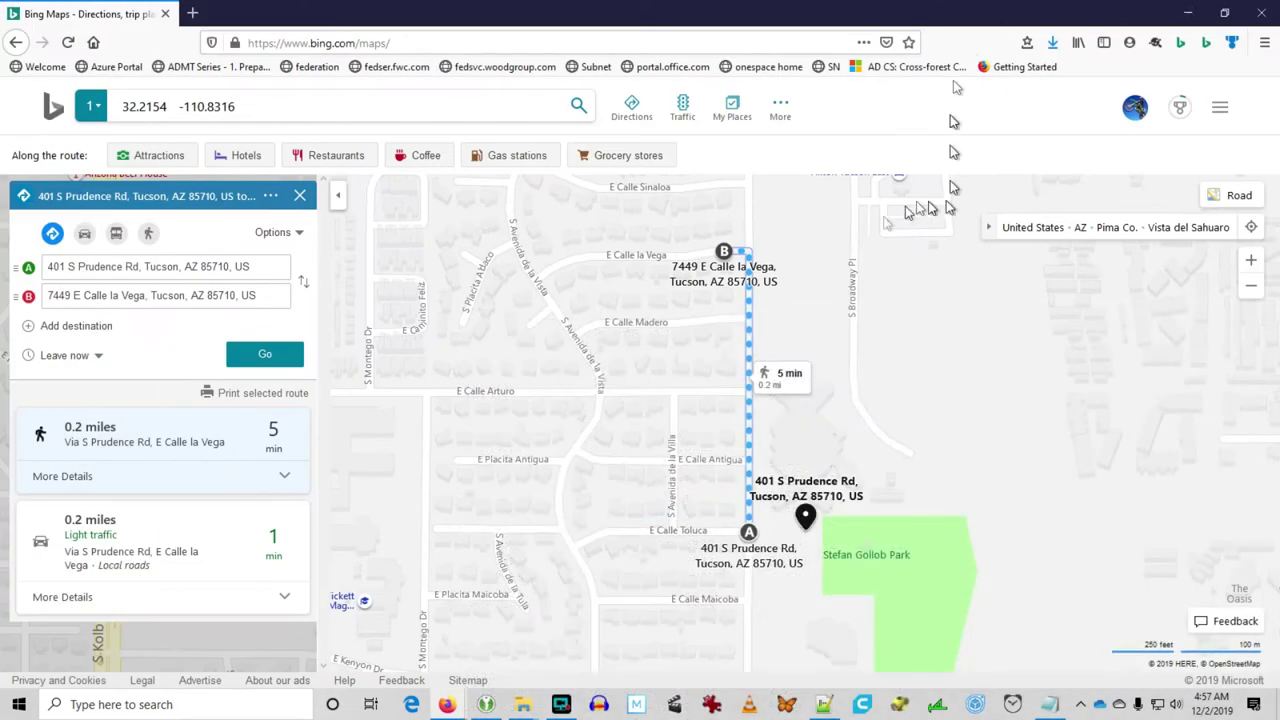
{"action": "left_click", "coordinate": [29, 333]}
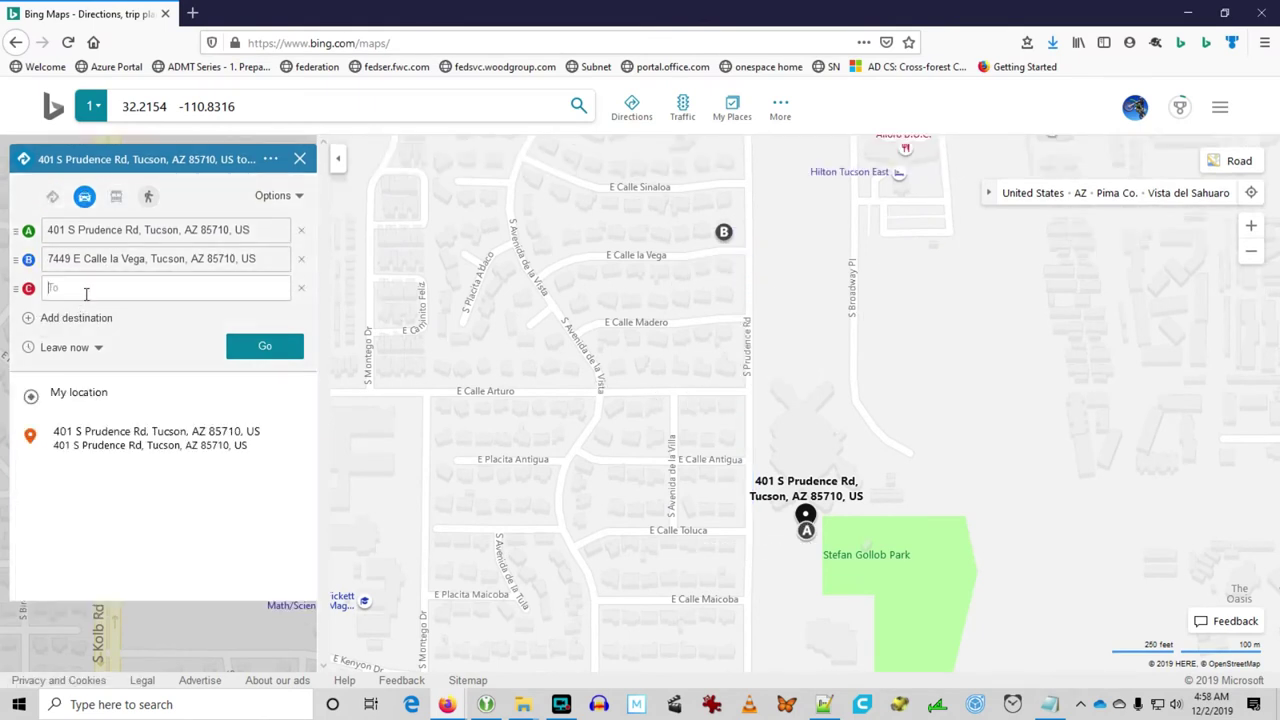
{"action": "key", "text": "ctrl+v"}
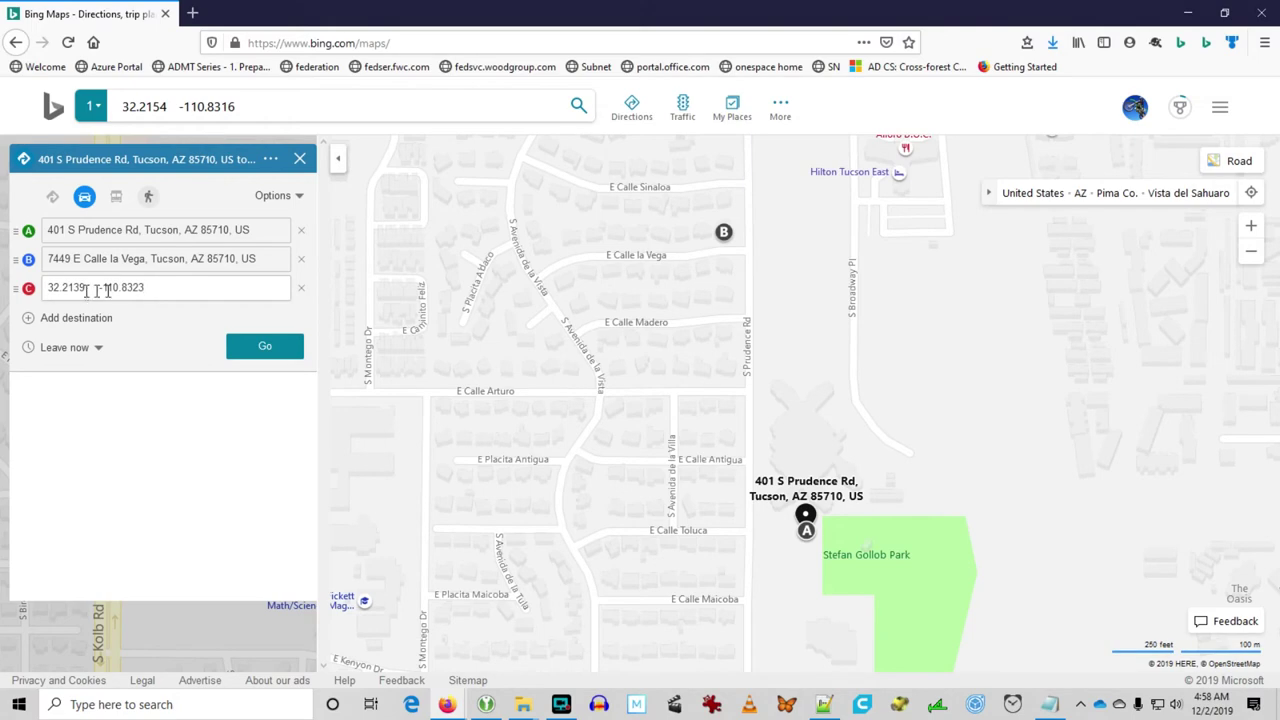
{"action": "left_click", "coordinate": [265, 347]}
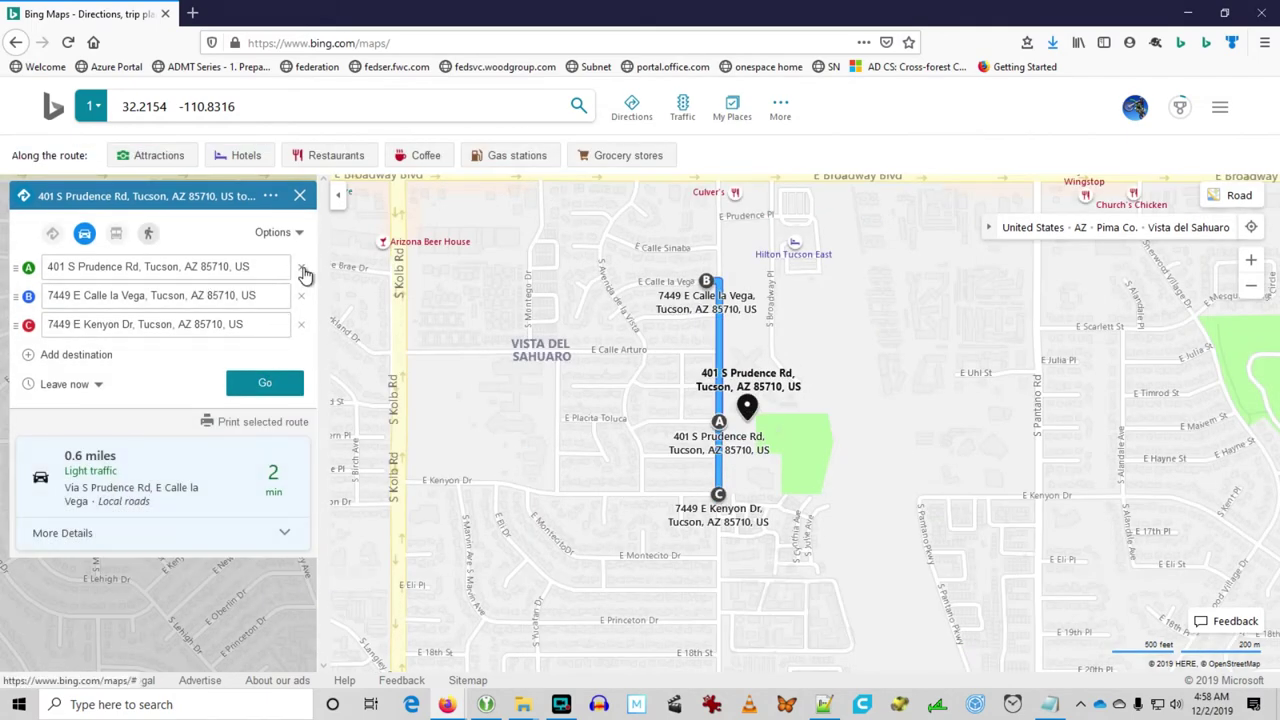
{"action": "left_click", "coordinate": [301, 267]}
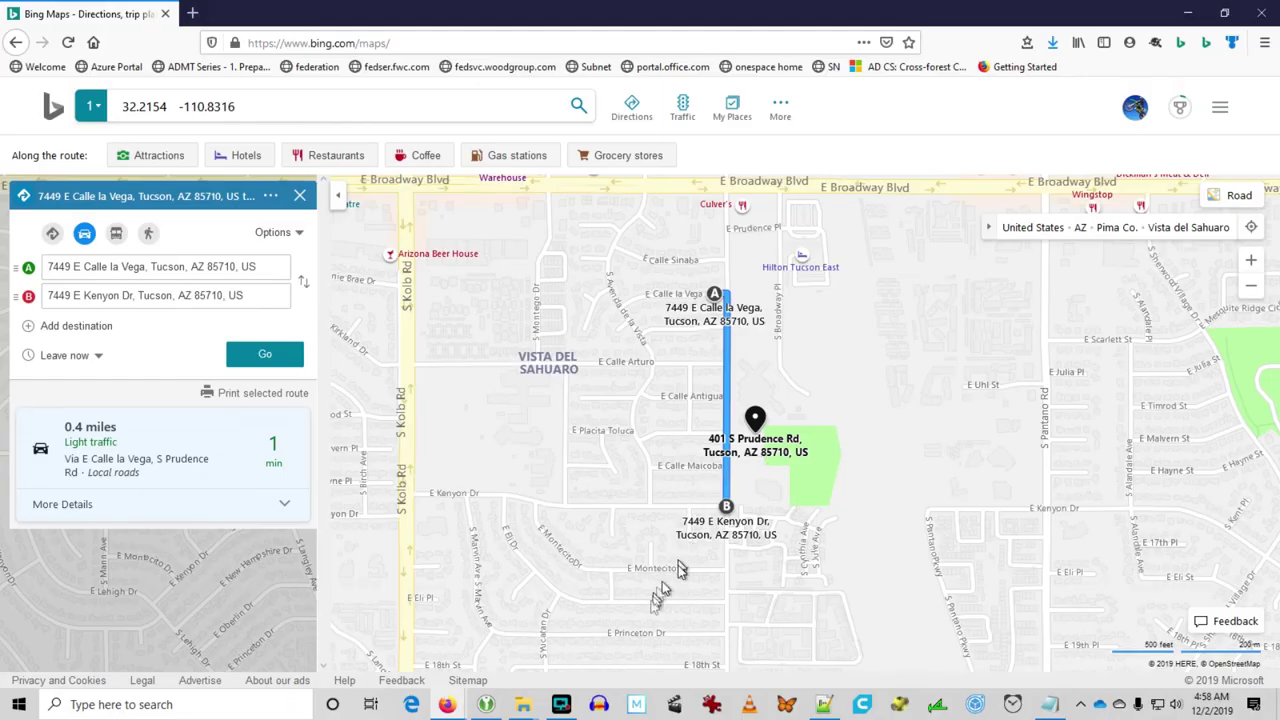
{"action": "left_click", "coordinate": [563, 705]}
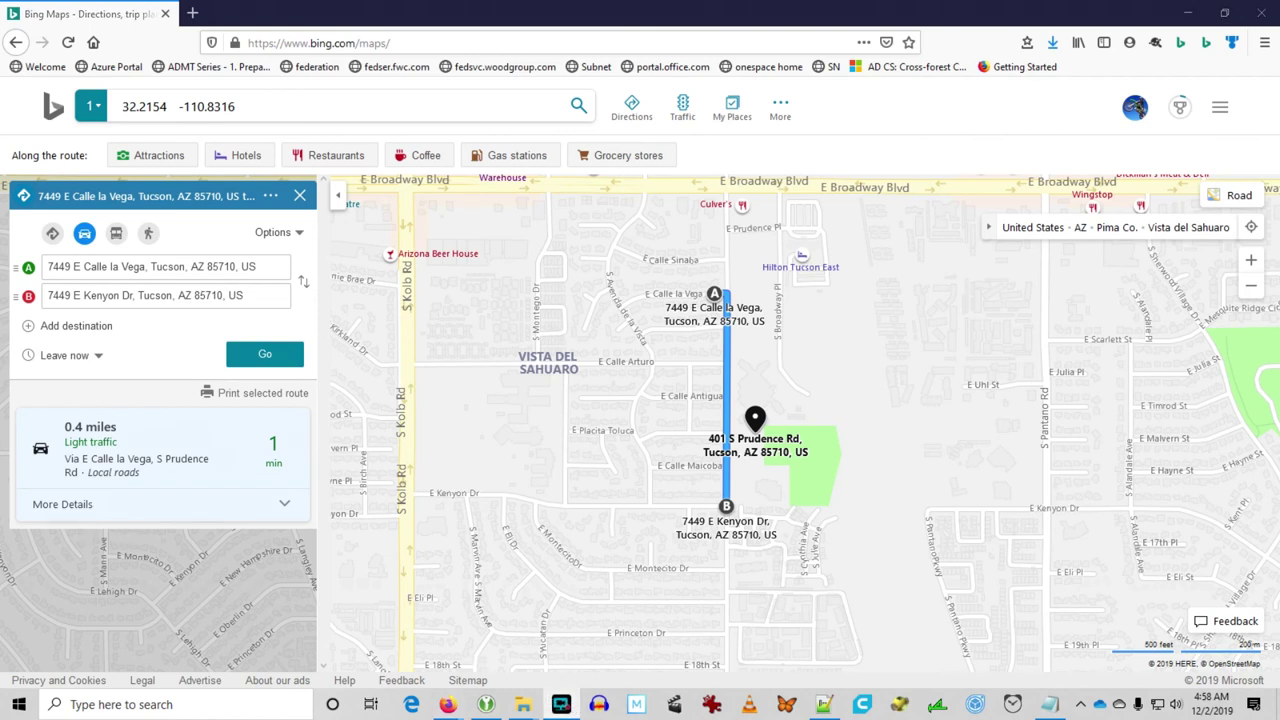